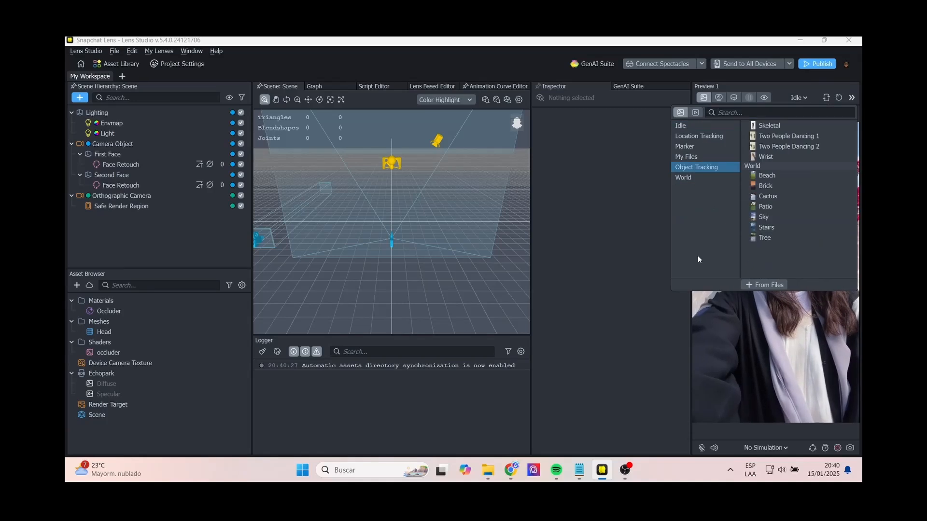
Load the business card image from files as a preview source and switch the preview to the WhatsApp laptop video.
{"action": "left_click", "coordinate": [764, 285]}
{"action": "double_click", "coordinate": [583, 275]}
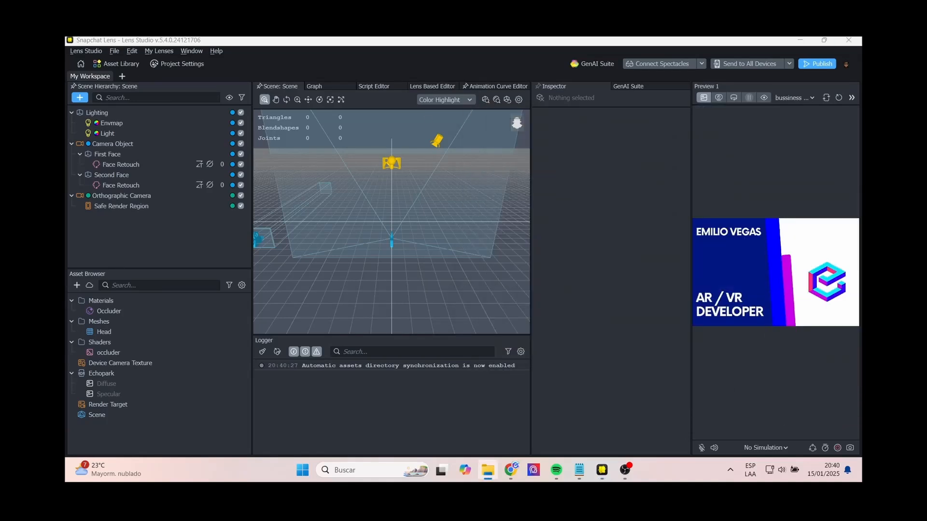
{"action": "left_click", "coordinate": [794, 98]}
{"action": "scroll", "coordinate": [762, 217], "scroll_direction": "down", "scroll_amount": 2}
{"action": "left_click", "coordinate": [762, 254]}
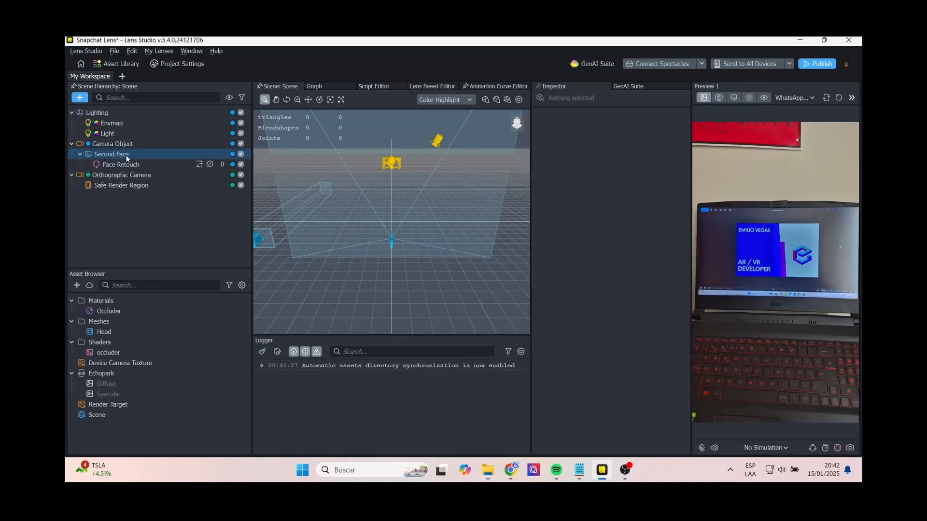
Add an image tracking object to the scene with "bussiness card 1" as its marker image.
{"action": "left_click", "coordinate": [79, 98]}
{"action": "mouse_move", "coordinate": [91, 208]}
{"action": "left_click", "coordinate": [179, 196]}
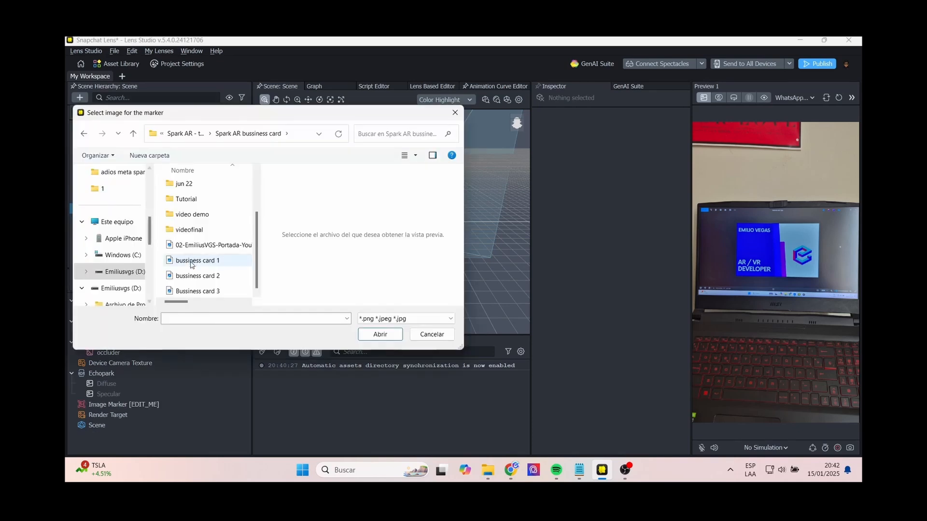
{"action": "double_click", "coordinate": [192, 261]}
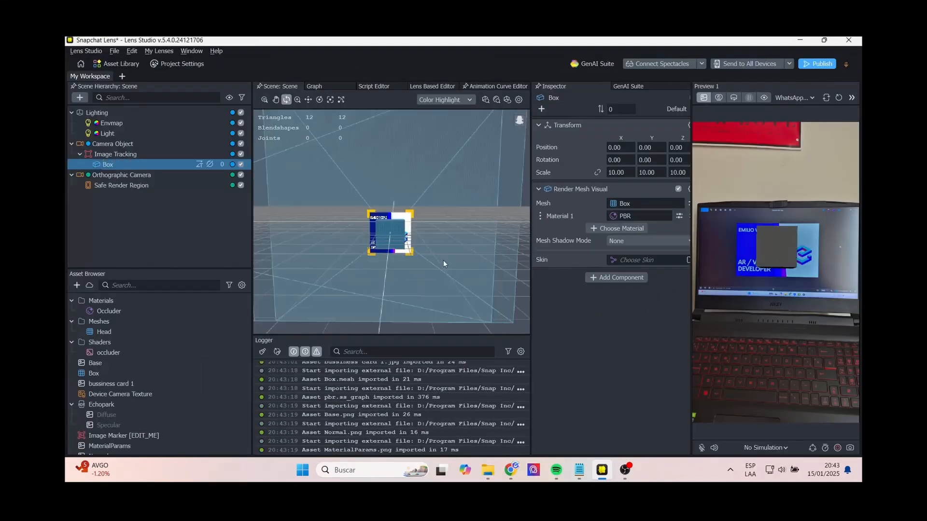
{"action": "left_click_drag", "start_coordinate": [443, 263], "coordinate": [366, 256], "text": "alt"}
{"action": "left_click_drag", "start_coordinate": [317, 226], "coordinate": [302, 225]}
{"action": "left_click_drag", "start_coordinate": [410, 270], "coordinate": [432, 263], "text": "alt"}
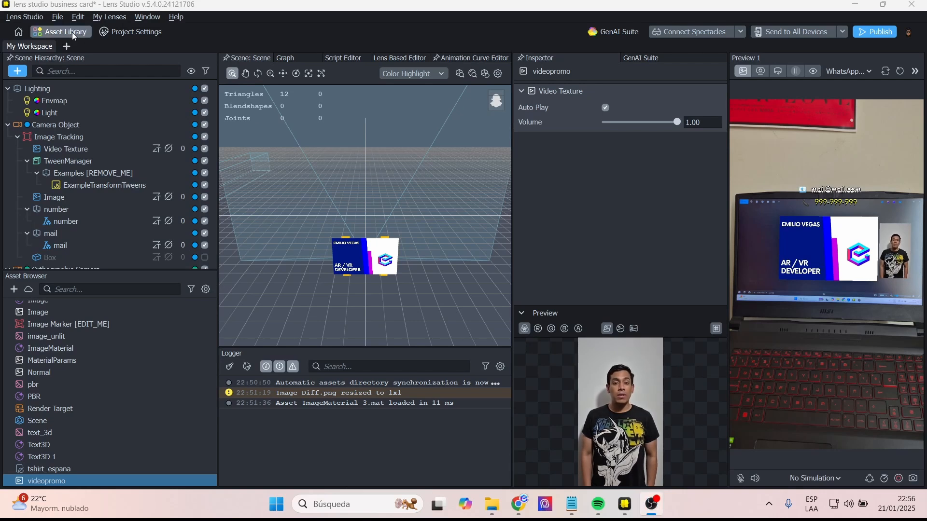
Check the lens size in the project settings and bring up the available actions for the videopromo asset.
{"action": "left_click", "coordinate": [121, 31]}
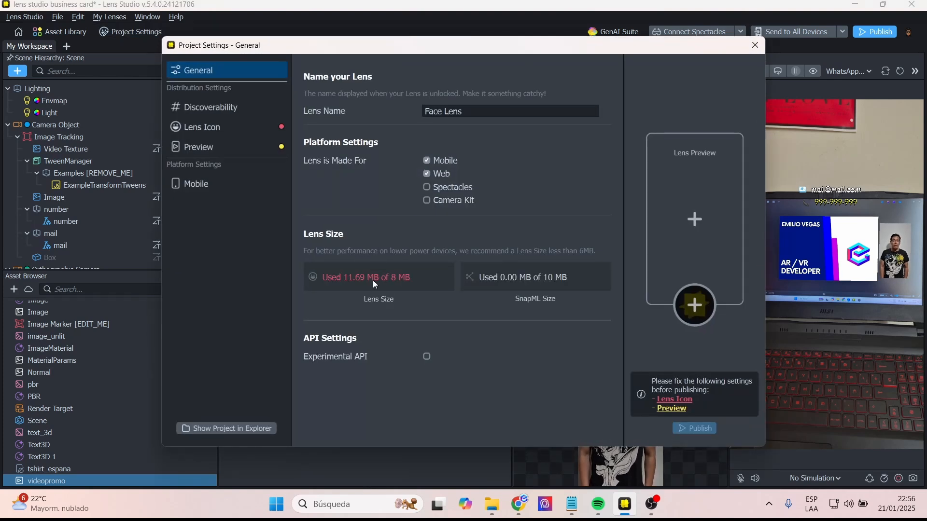
{"action": "left_click", "coordinate": [755, 46]}
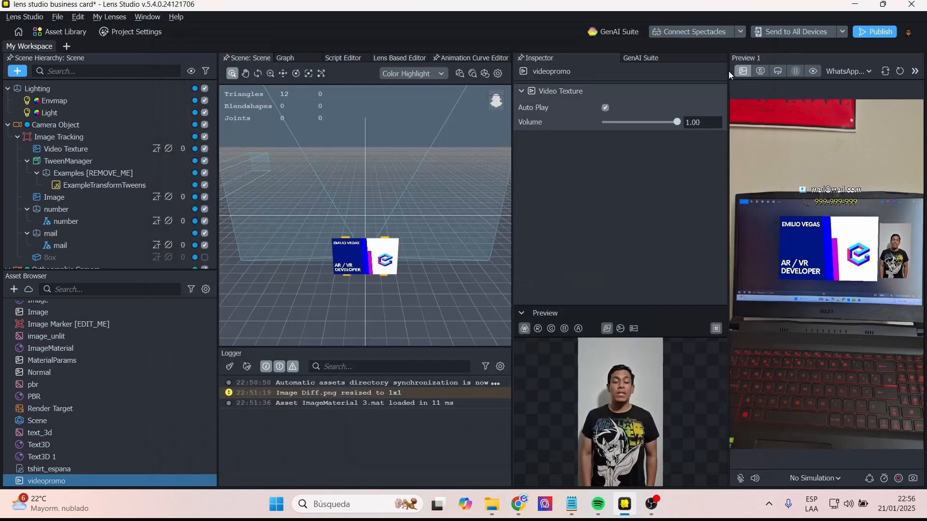
{"action": "right_click", "coordinate": [61, 481]}
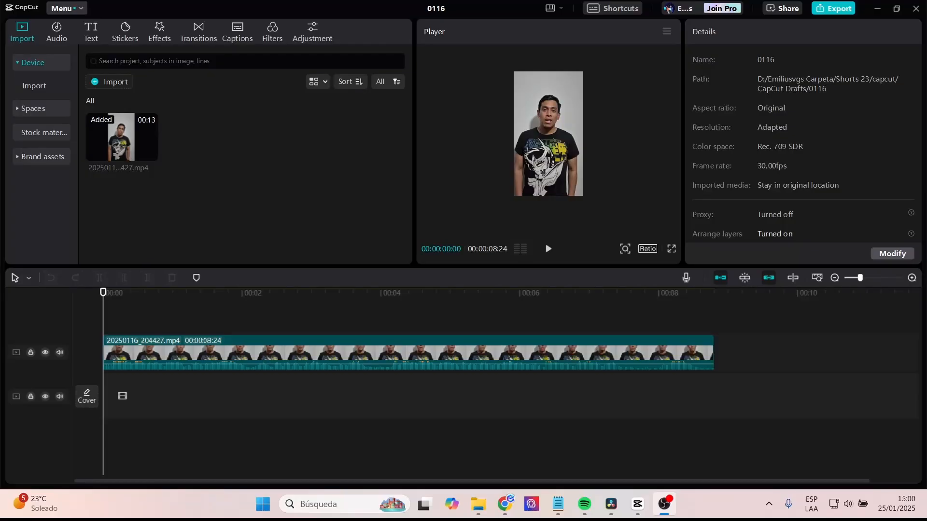
Switch to CapCut and set the export resolution of the 0116 video project to 720P.
{"action": "left_click", "coordinate": [333, 129]}
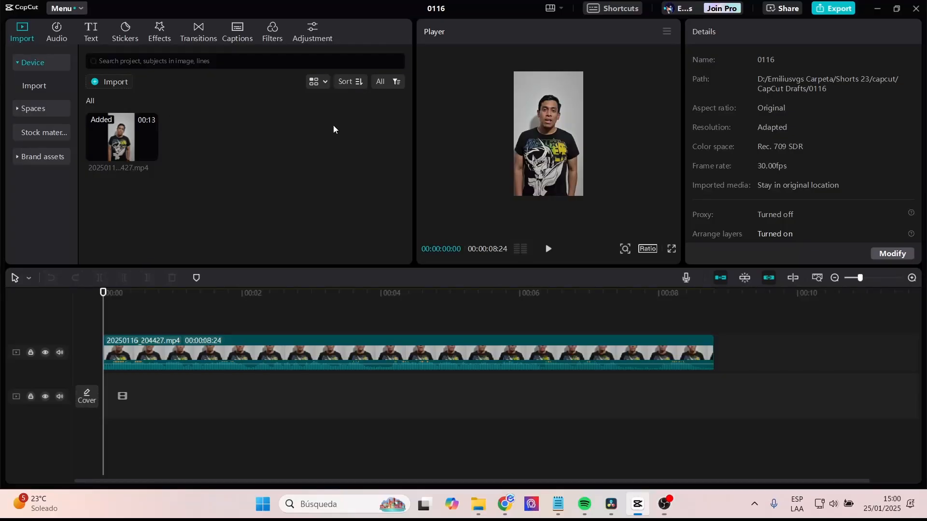
{"action": "left_click_drag", "start_coordinate": [288, 295], "coordinate": [370, 293]}
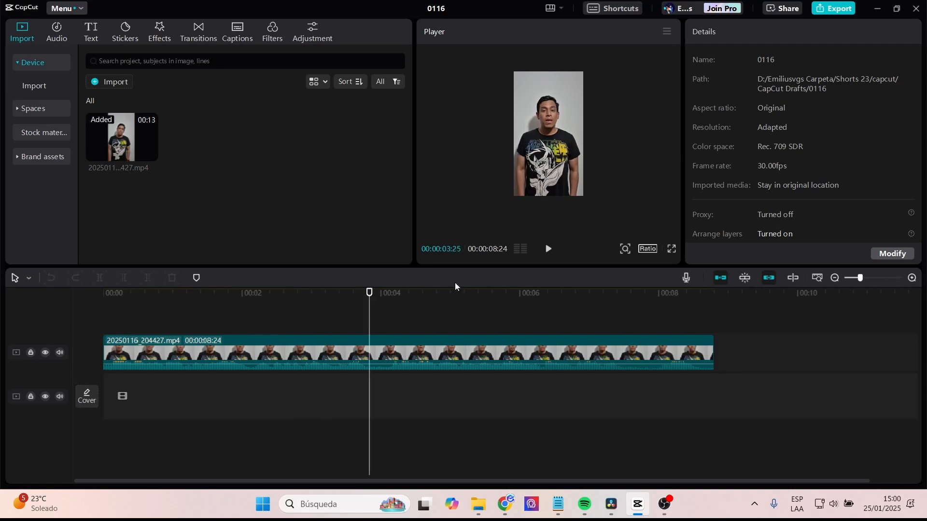
{"action": "left_click", "coordinate": [826, 9]}
{"action": "left_click", "coordinate": [631, 159]}
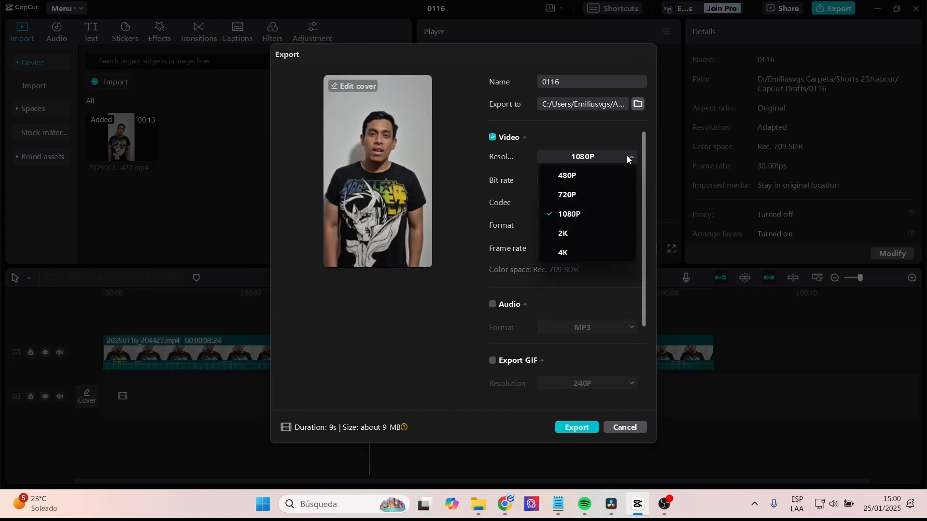
{"action": "left_click", "coordinate": [586, 194]}
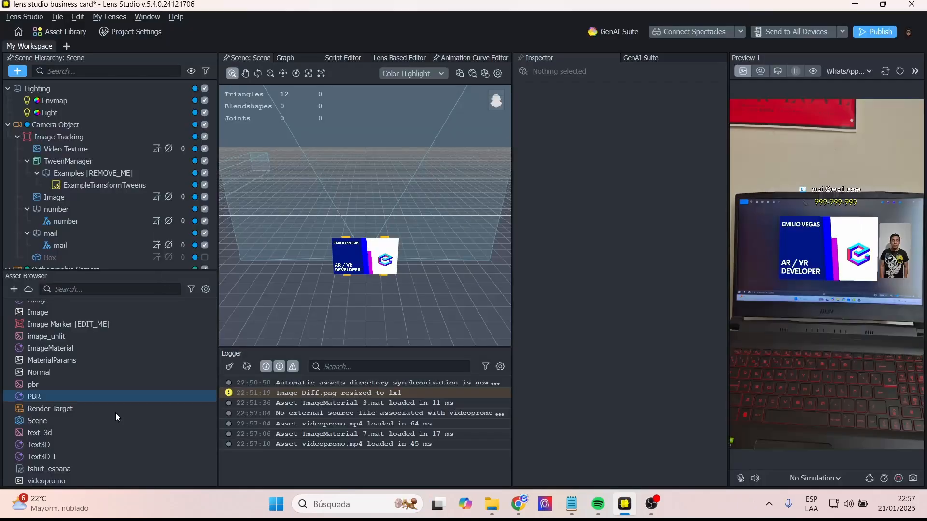
Switch back to Lens Studio and relink the videopromo asset to the new source file videopromo1.
{"action": "left_click", "coordinate": [62, 481]}
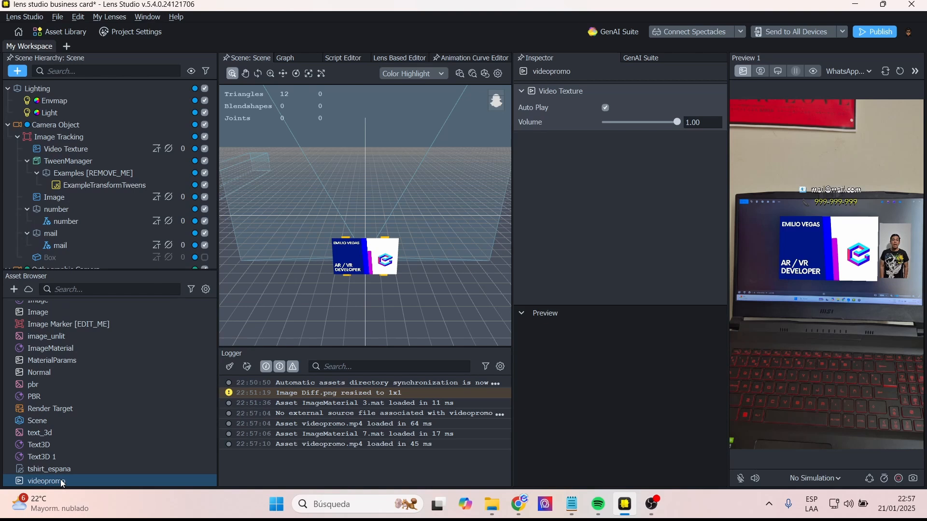
{"action": "right_click", "coordinate": [61, 481]}
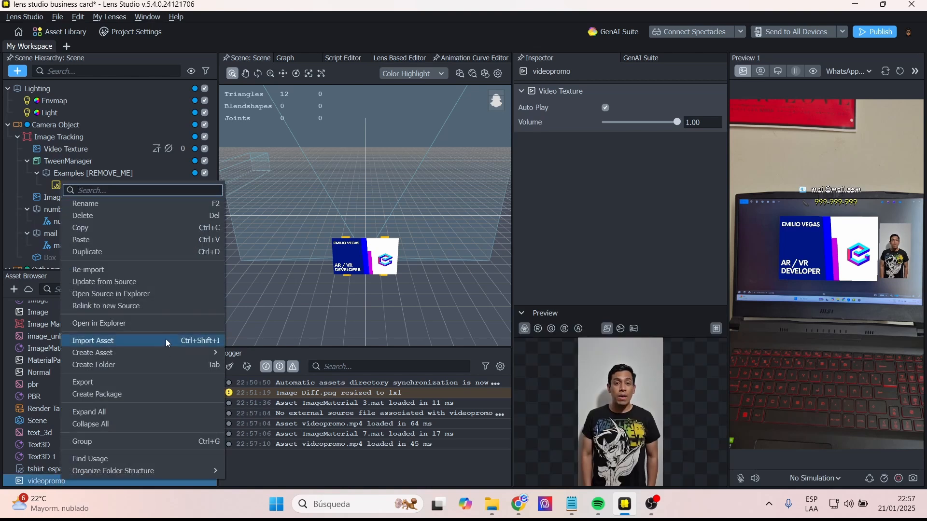
{"action": "left_click", "coordinate": [160, 305]}
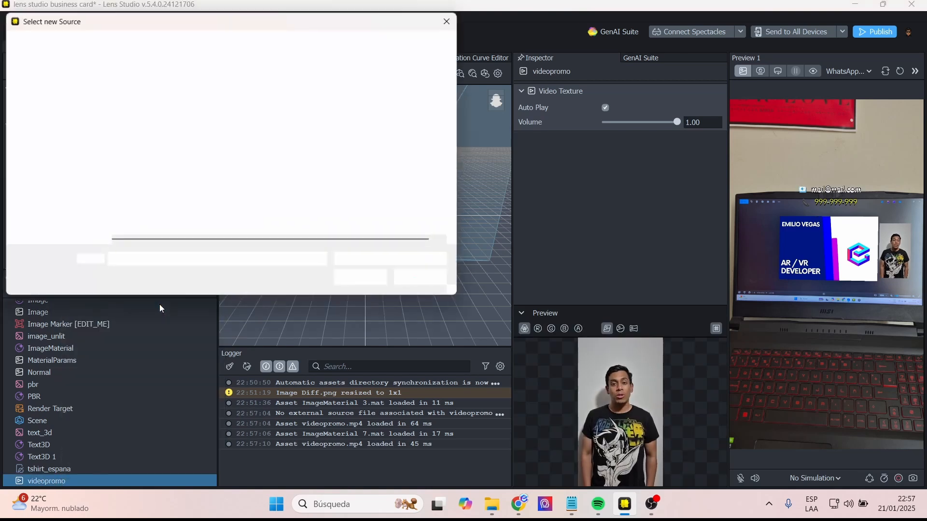
{"action": "left_click", "coordinate": [141, 119]}
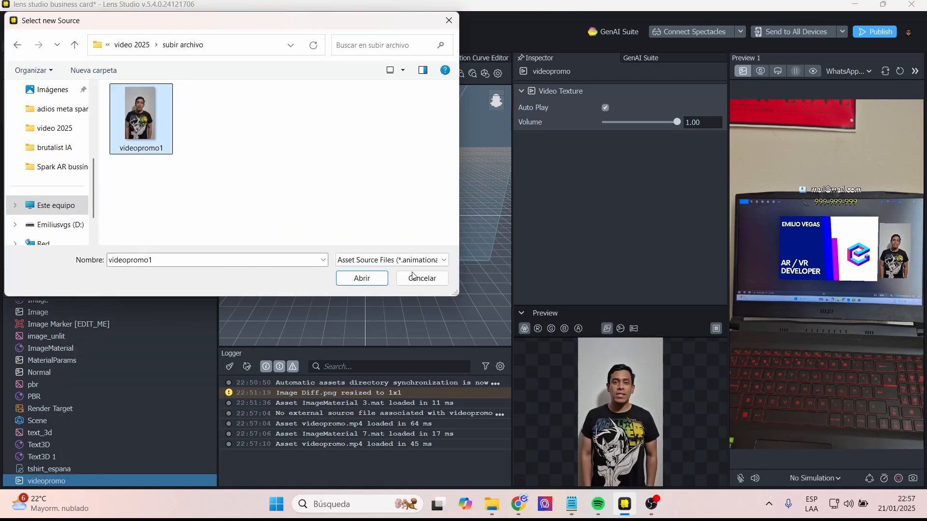
{"action": "left_click", "coordinate": [357, 283]}
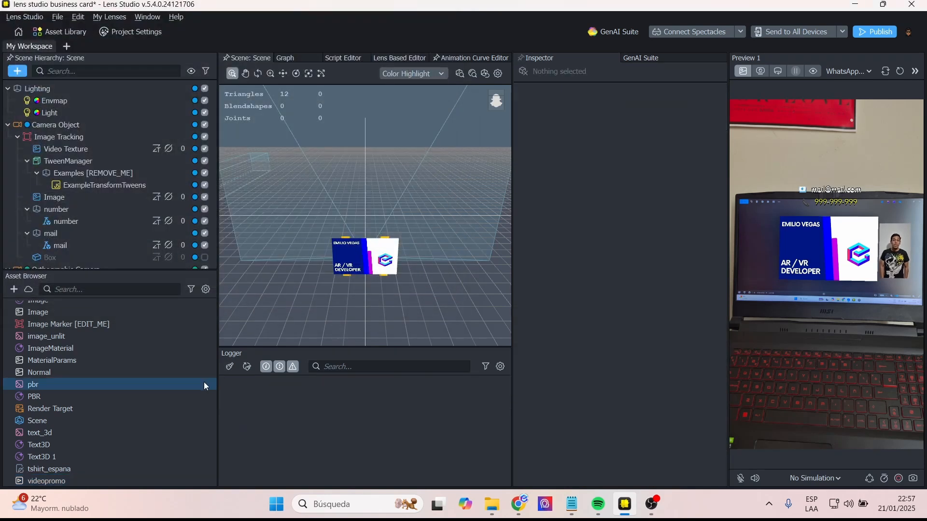
Check the lens size again in the project settings and save the project.
{"action": "left_click", "coordinate": [126, 34]}
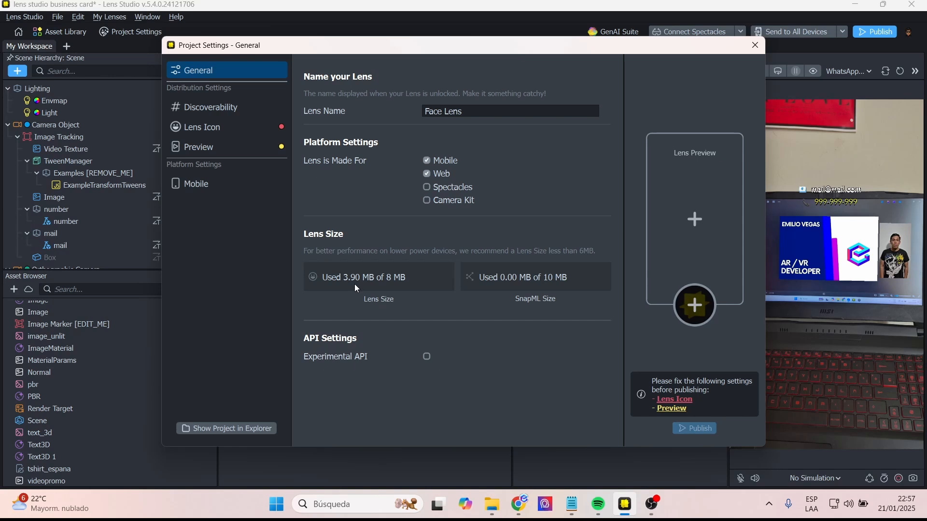
{"action": "key", "text": "ctrl+s"}
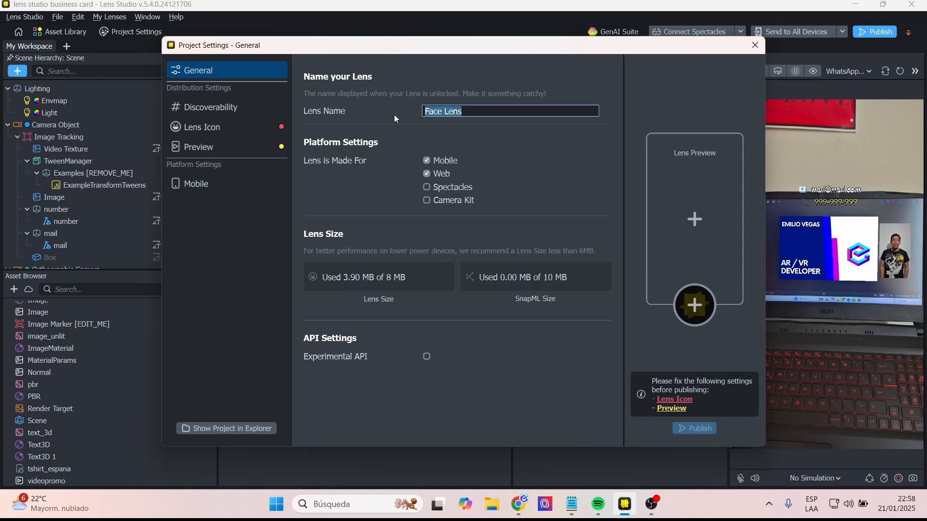
{"action": "type", "text": "Tarjeta de present"}
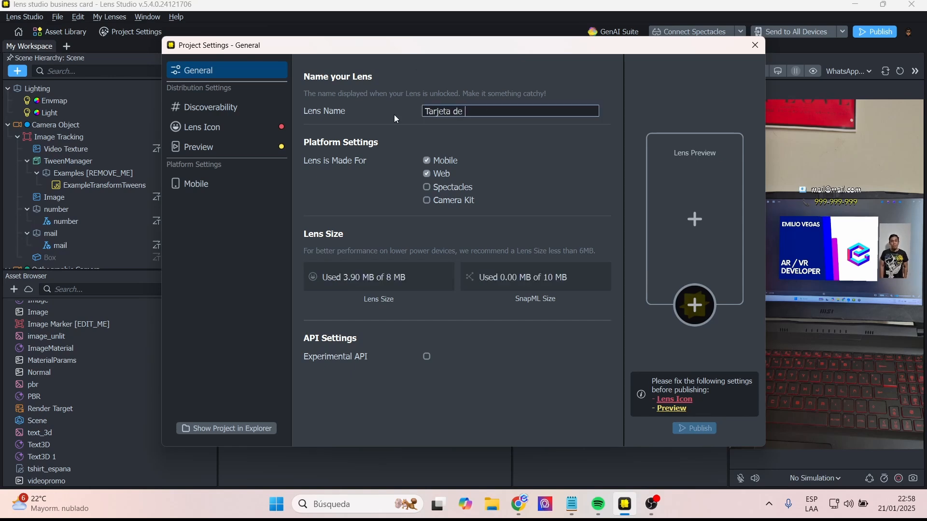
{"action": "key", "text": "BackSpace"}
{"action": "key", "text": "BackSpace"}
{"action": "key", "text": "BackSpace"}
{"action": "key", "text": "BackSpace"}
{"action": "key", "text": "BackSpace"}
{"action": "key", "text": "BackSpace"}
{"action": "key", "text": "BackSpace"}
{"action": "key", "text": "BackSpace"}
{"action": "key", "text": "BackSpace"}
{"action": "key", "text": "BackSpace"}
{"action": "key", "text": "BackSpace"}
{"action": "key", "text": "BackSpace"}
{"action": "key", "text": "BackSpace"}
{"action": "key", "text": "BackSpace"}
{"action": "key", "text": "BackSpace"}
{"action": "key", "text": "BackSpace"}
{"action": "key", "text": "BackSpace"}
{"action": "key", "text": "BackSpace"}
Set the lens name to "BusinessCard- VGS".
{"action": "type", "text": "Bus"}
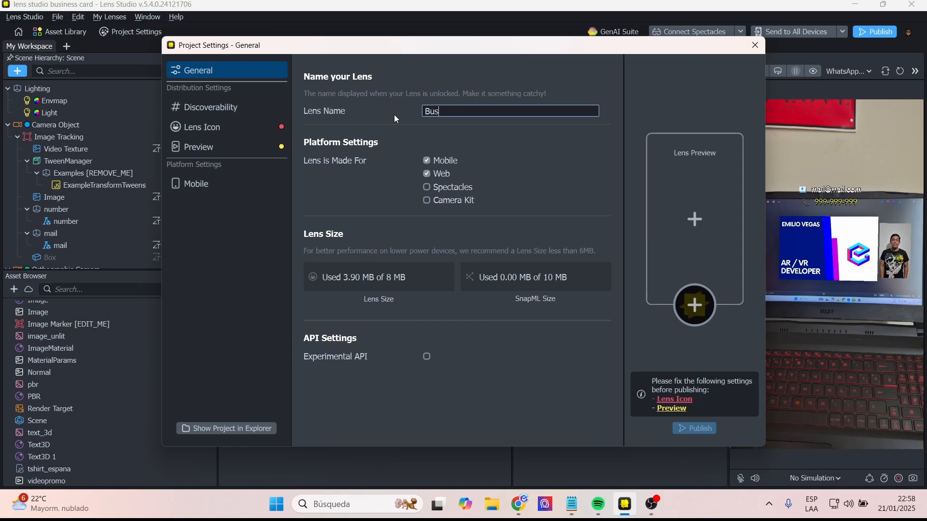
{"action": "type", "text": "inessCard"}
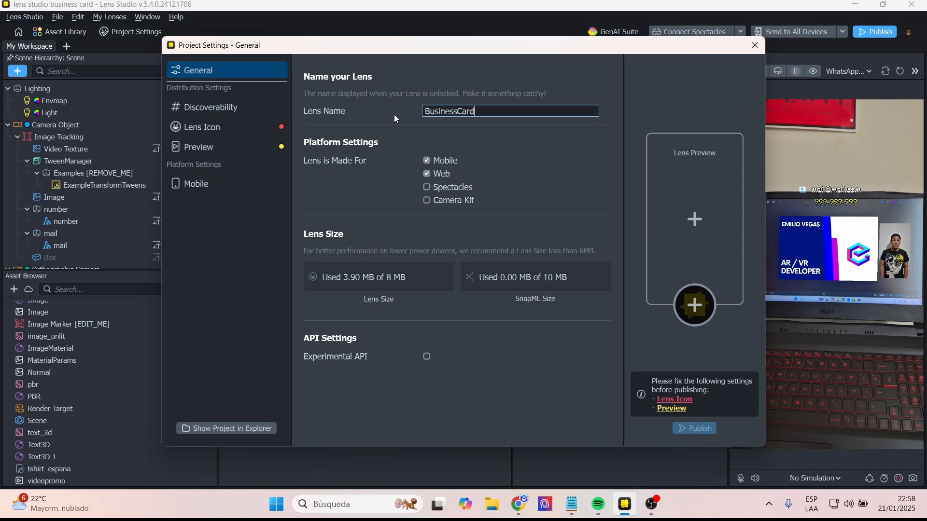
{"action": "type", "text": " VG"}
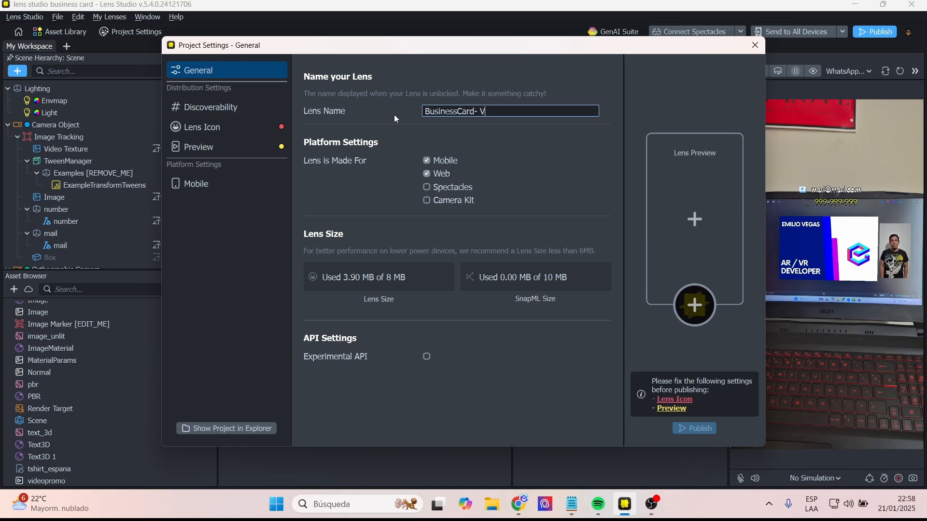
{"action": "type", "text": "S"}
Import the image "bussiness card 1" from the Spark AR bussiness card folder as the lens icon.
{"action": "left_click", "coordinate": [697, 307]}
{"action": "left_click", "coordinate": [697, 307]}
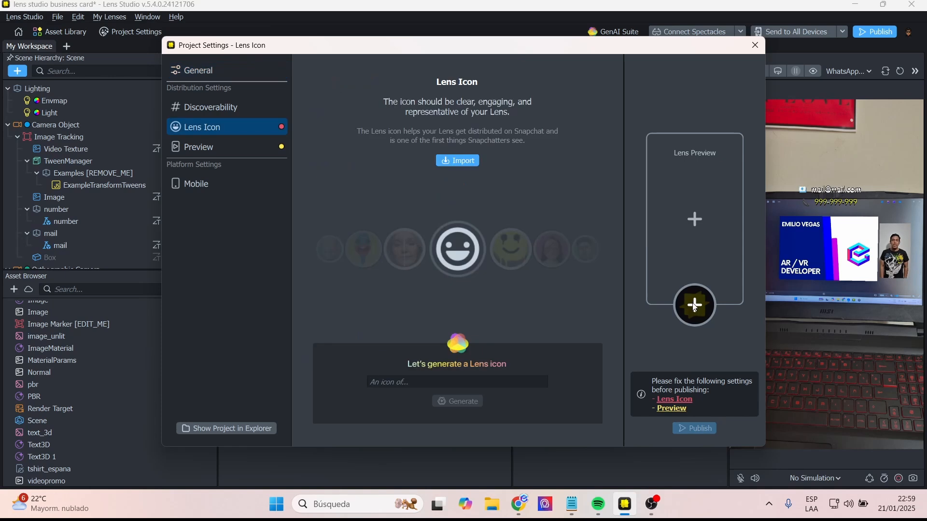
{"action": "left_click", "coordinate": [395, 381]}
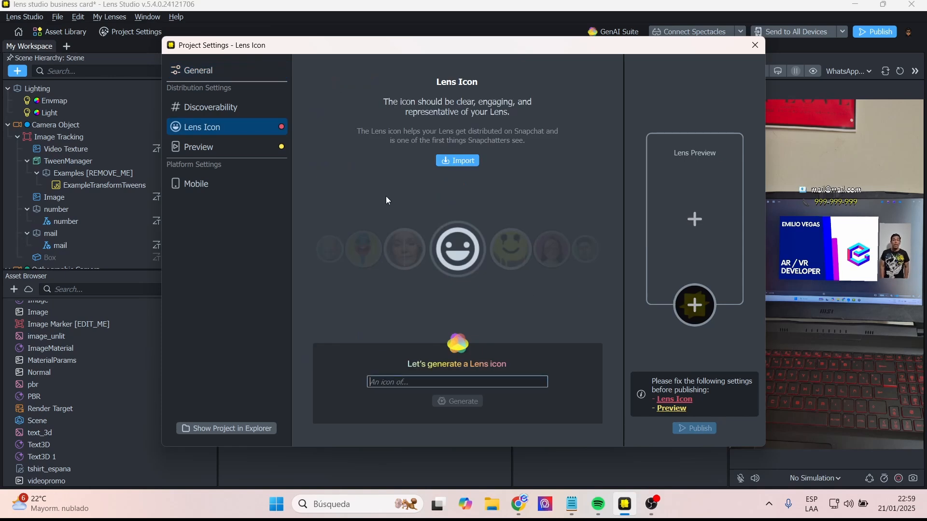
{"action": "left_click", "coordinate": [458, 161]}
{"action": "double_click", "coordinate": [338, 202]}
{"action": "scroll", "coordinate": [339, 236], "scroll_direction": "down", "scroll_amount": 2}
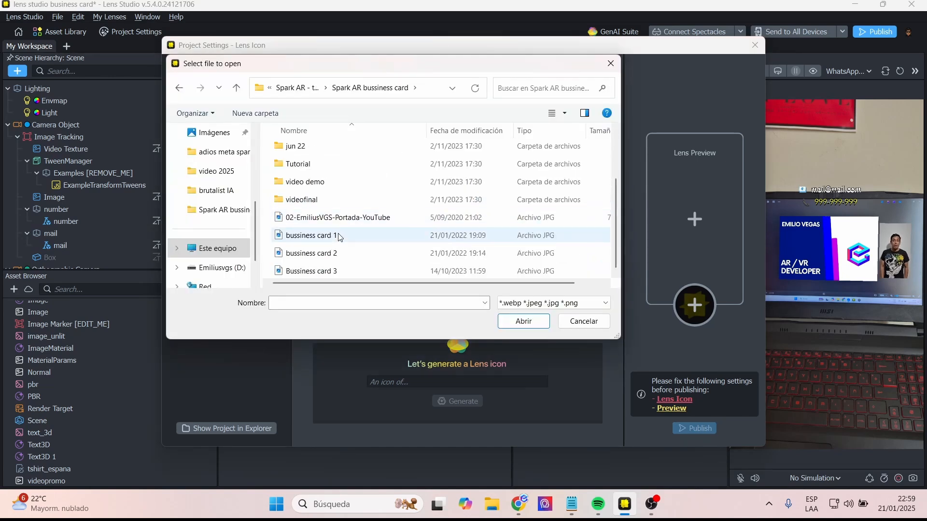
{"action": "left_click", "coordinate": [339, 236]}
{"action": "left_click", "coordinate": [531, 322]}
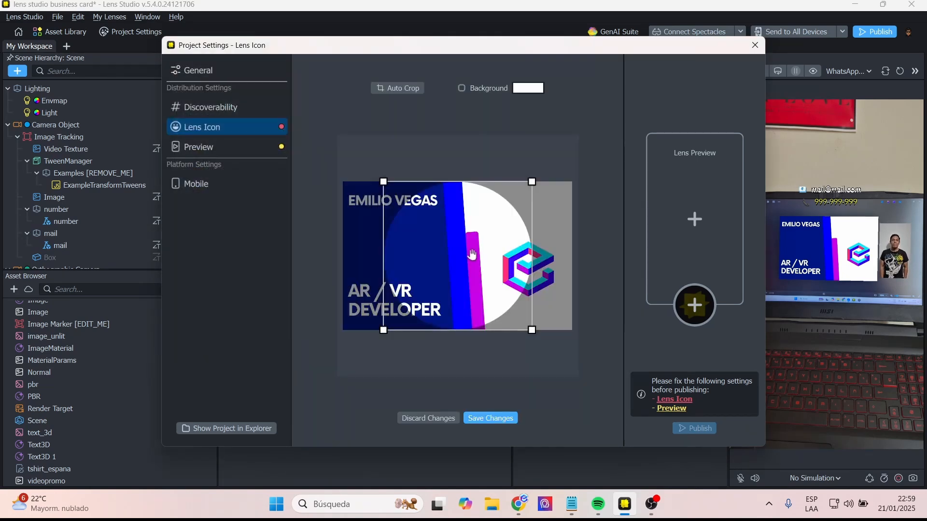
Crop the lens icon tightly around the hexagonal logo on the card and save the changes.
{"action": "left_click_drag", "start_coordinate": [472, 254], "coordinate": [394, 253]}
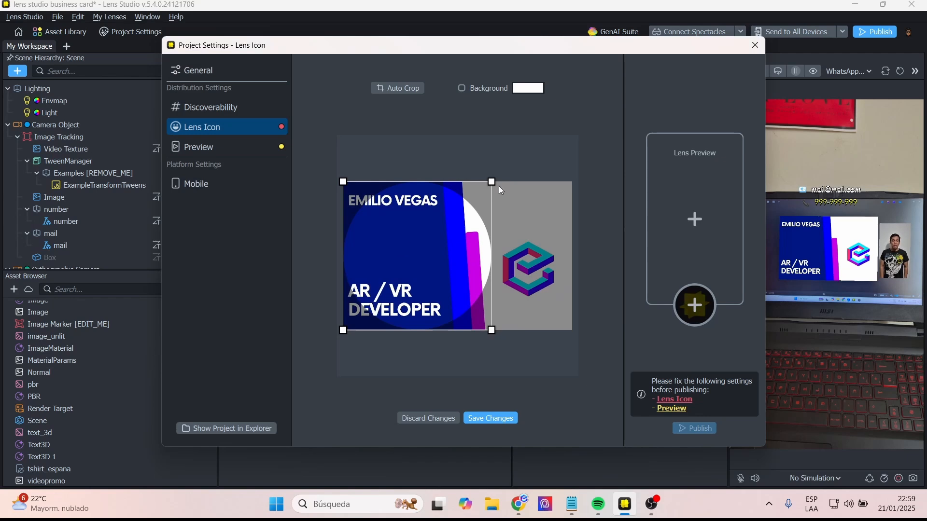
{"action": "left_click_drag", "start_coordinate": [492, 182], "coordinate": [452, 221]}
{"action": "left_click_drag", "start_coordinate": [420, 265], "coordinate": [555, 244]}
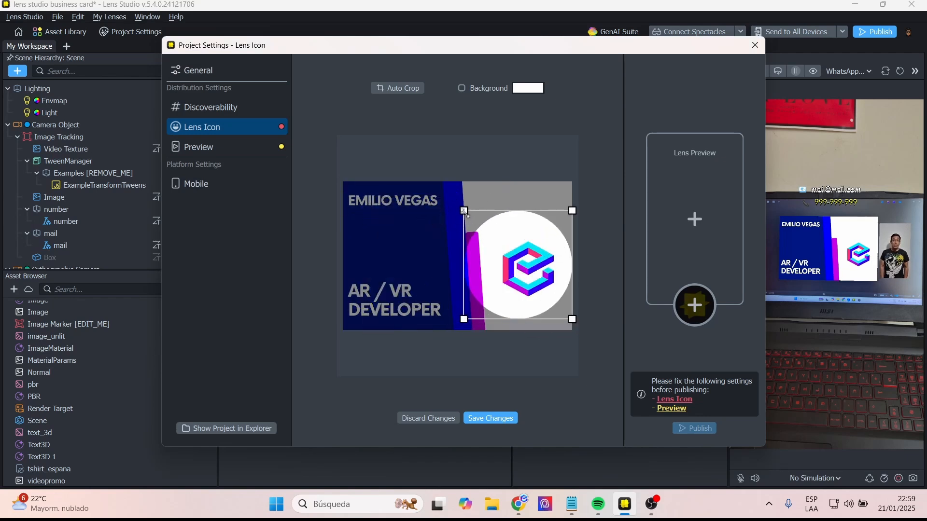
{"action": "left_click_drag", "start_coordinate": [465, 212], "coordinate": [493, 239]}
{"action": "left_click_drag", "start_coordinate": [545, 265], "coordinate": [541, 250]}
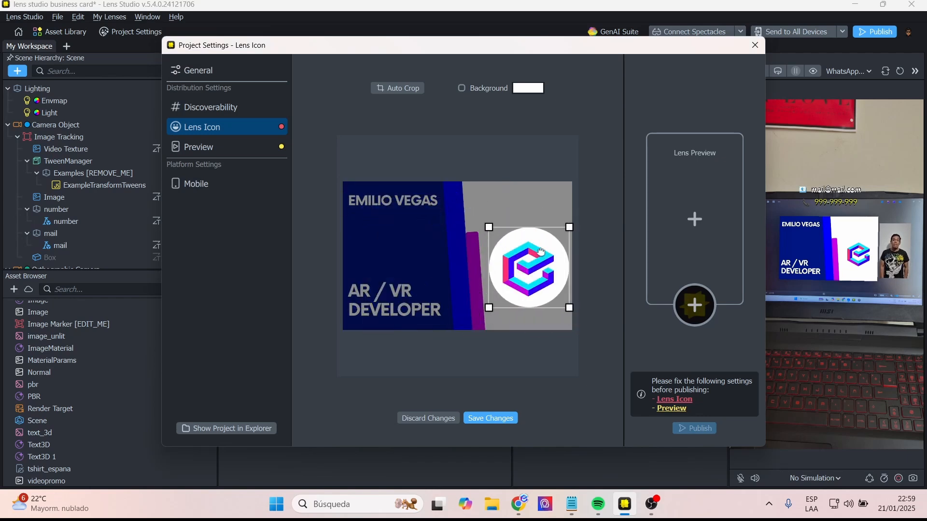
{"action": "left_click", "coordinate": [498, 418]}
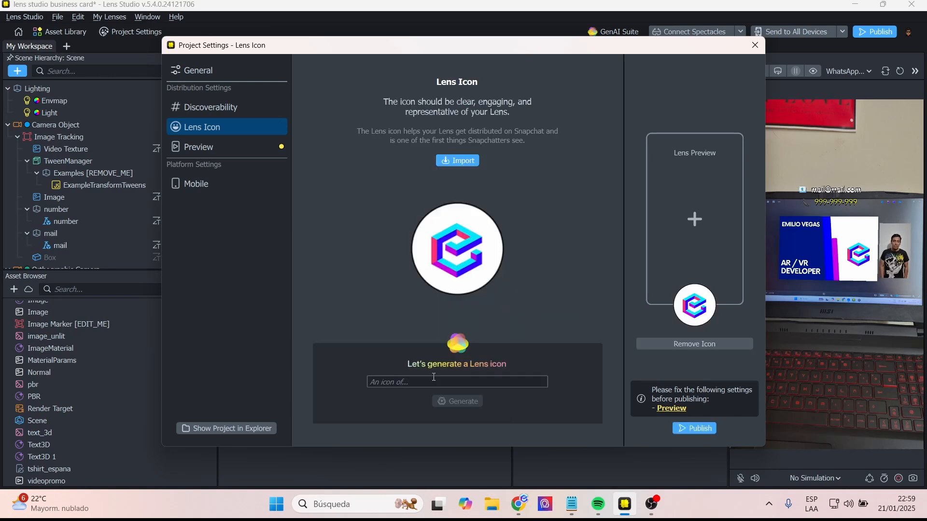
Upload the video "1_good" from the video 2025 folder as the lens preview, using the upload option for a video with the lens.
{"action": "left_click", "coordinate": [696, 221]}
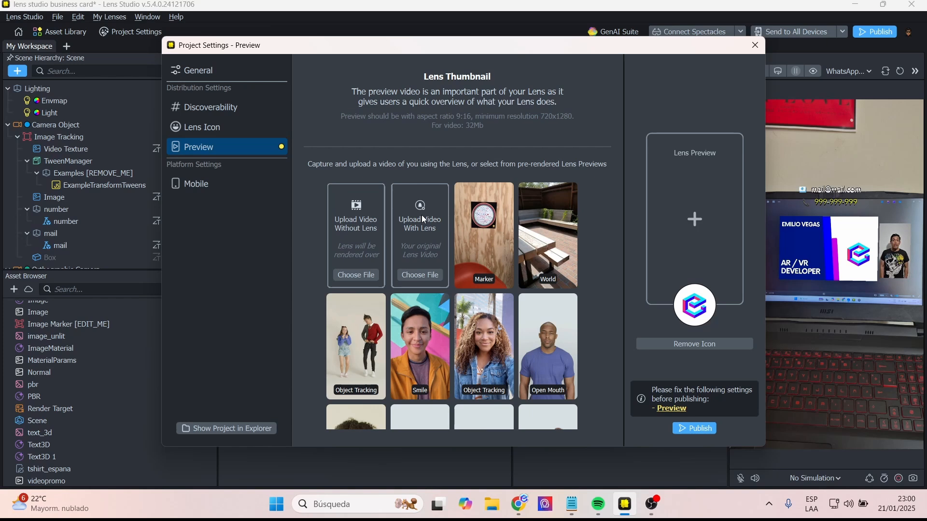
{"action": "left_click", "coordinate": [428, 278]}
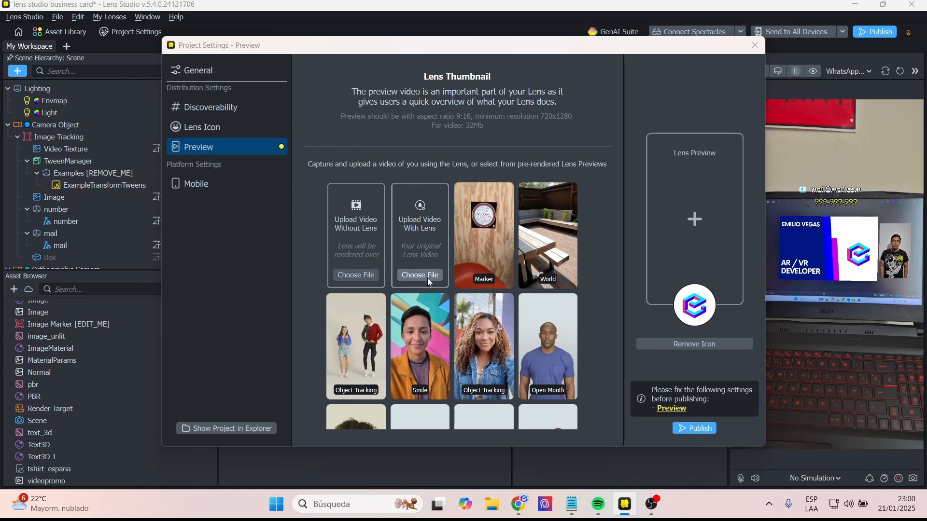
{"action": "left_click", "coordinate": [288, 246]}
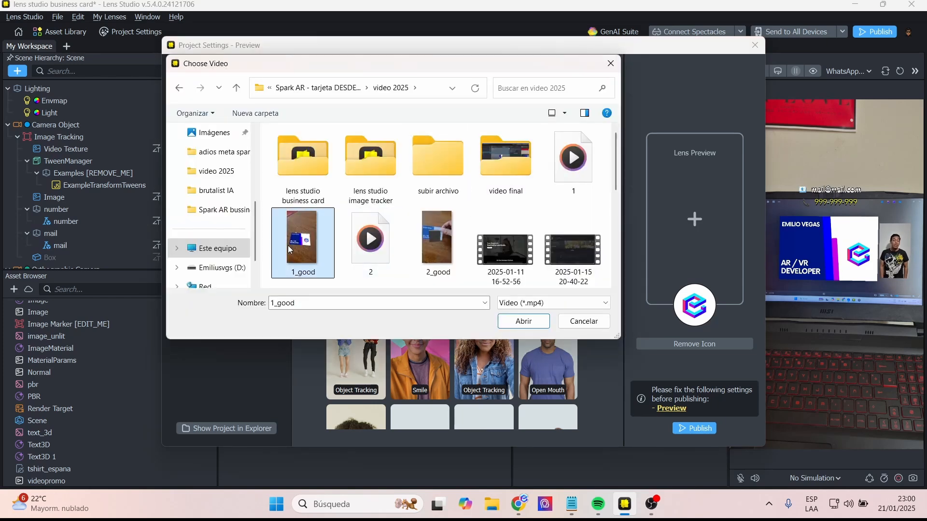
{"action": "scroll", "coordinate": [464, 232], "scroll_direction": "down", "scroll_amount": 1}
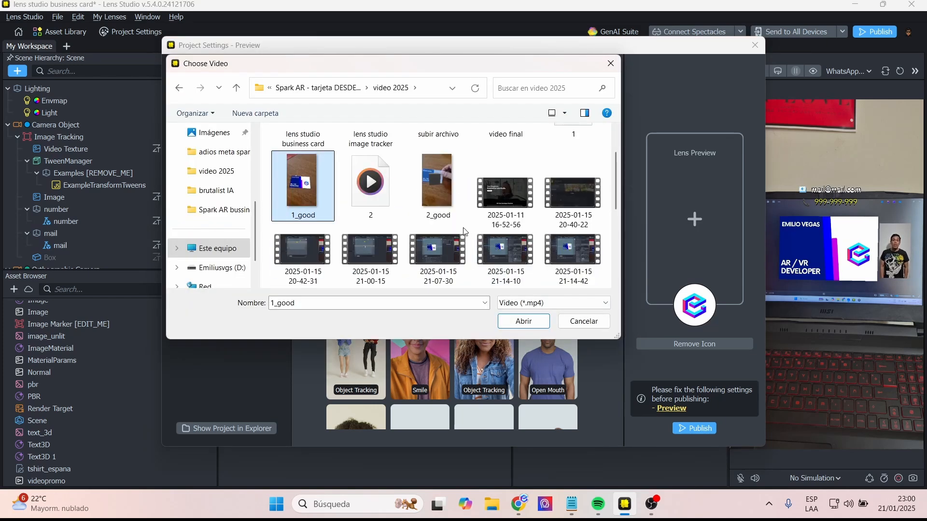
{"action": "scroll", "coordinate": [465, 231], "scroll_direction": "up", "scroll_amount": 1}
{"action": "left_click", "coordinate": [529, 323]}
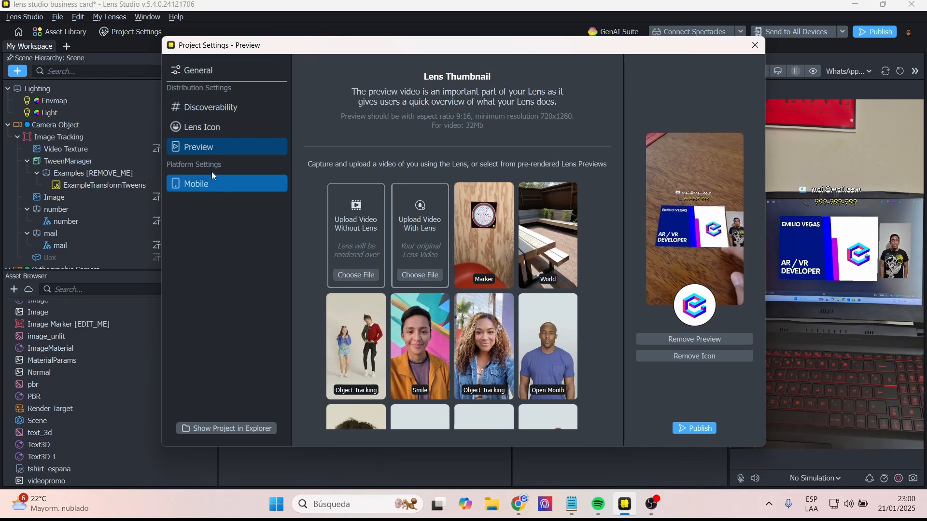
Check the mobile camera settings, then start publishing and submit the lens to the Public ALL lens folder.
{"action": "left_click", "coordinate": [194, 183]}
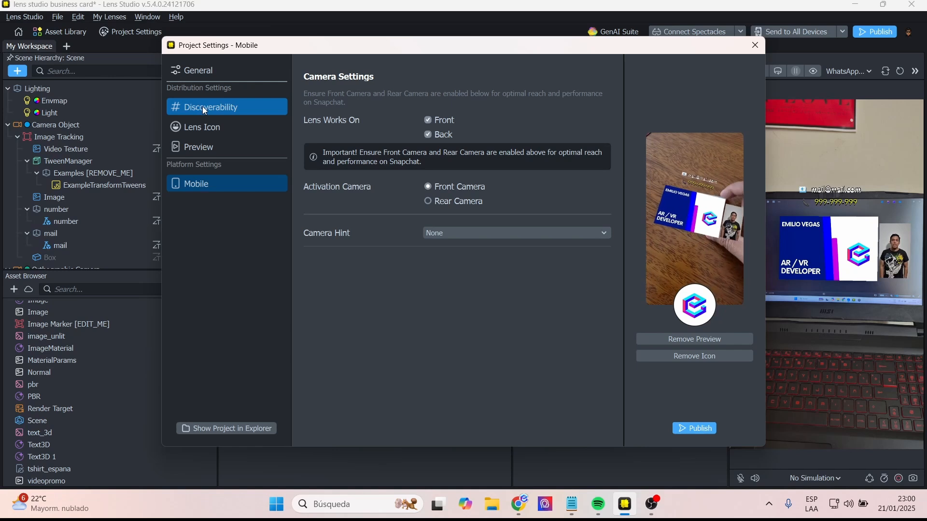
{"action": "left_click", "coordinate": [700, 430]}
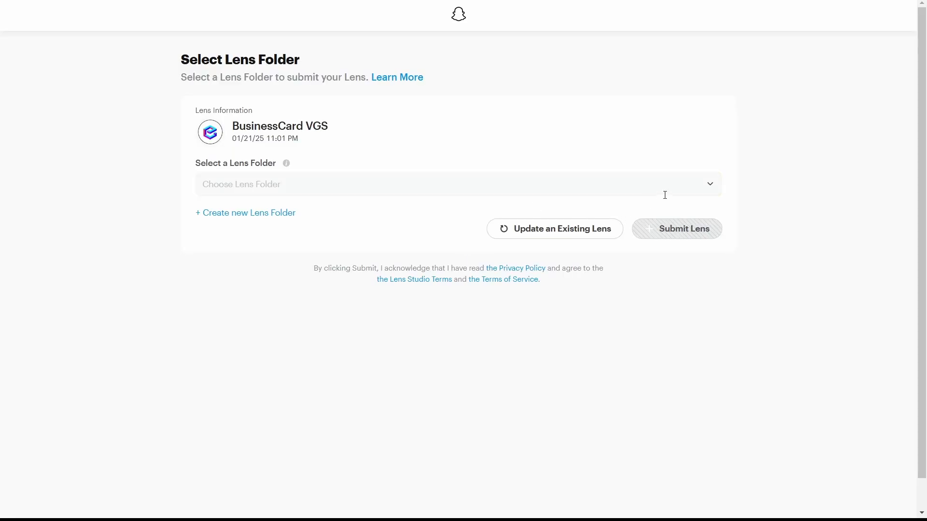
{"action": "left_click", "coordinate": [677, 188]}
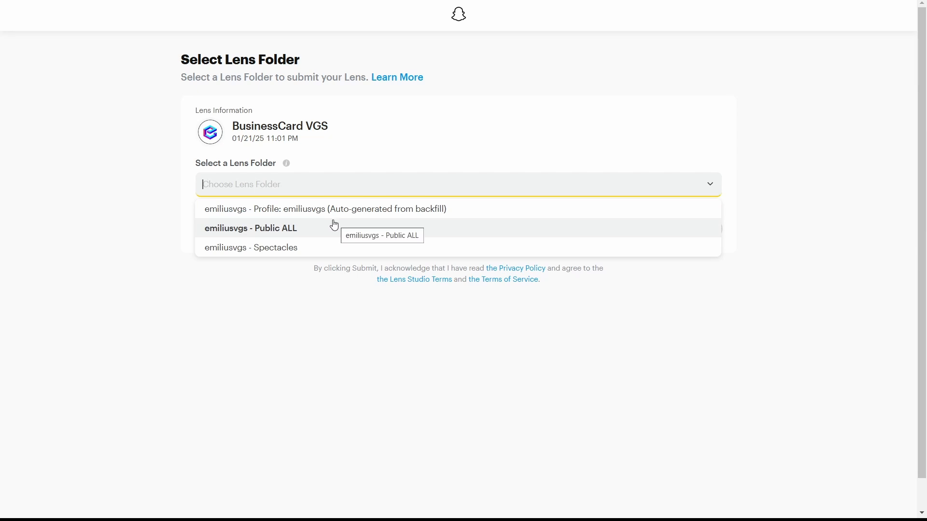
{"action": "left_click", "coordinate": [309, 235]}
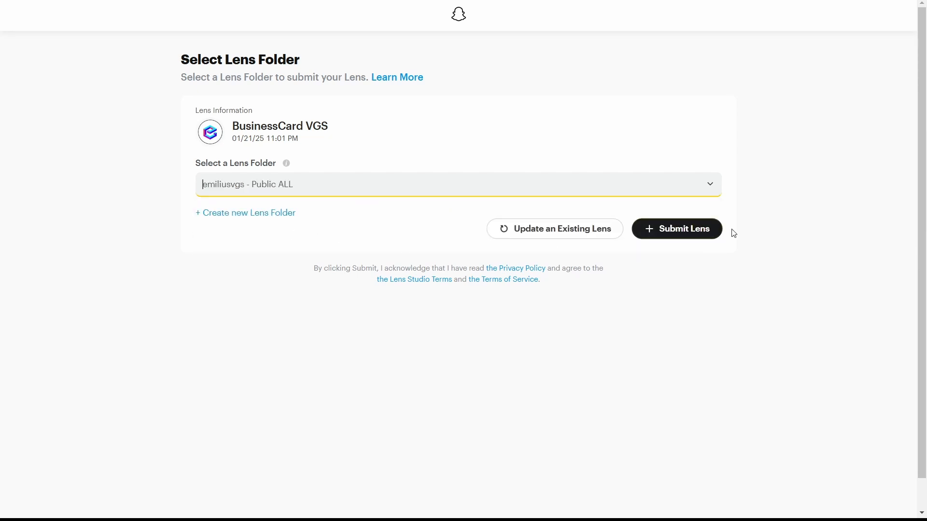
{"action": "left_click", "coordinate": [664, 233]}
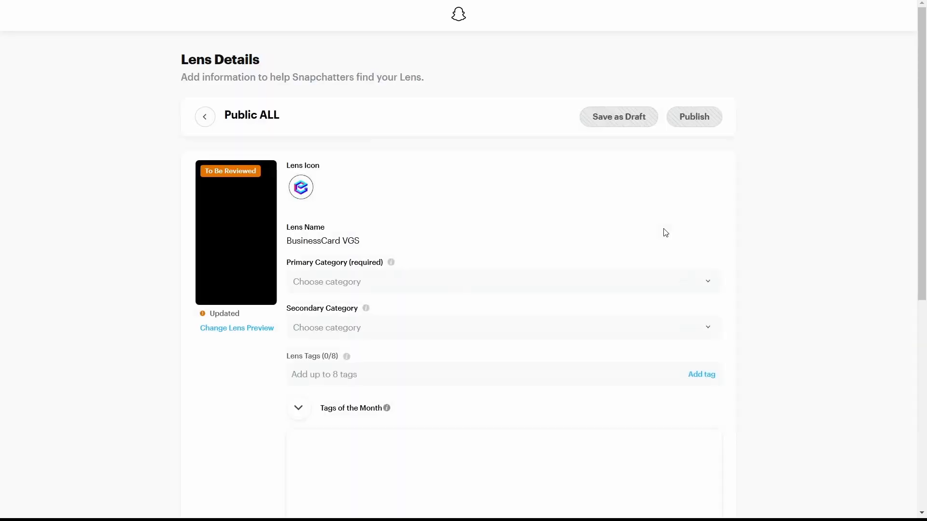
Set the lens's primary category to Tools & Utility.
{"action": "scroll", "coordinate": [760, 233], "scroll_direction": "down", "scroll_amount": 2}
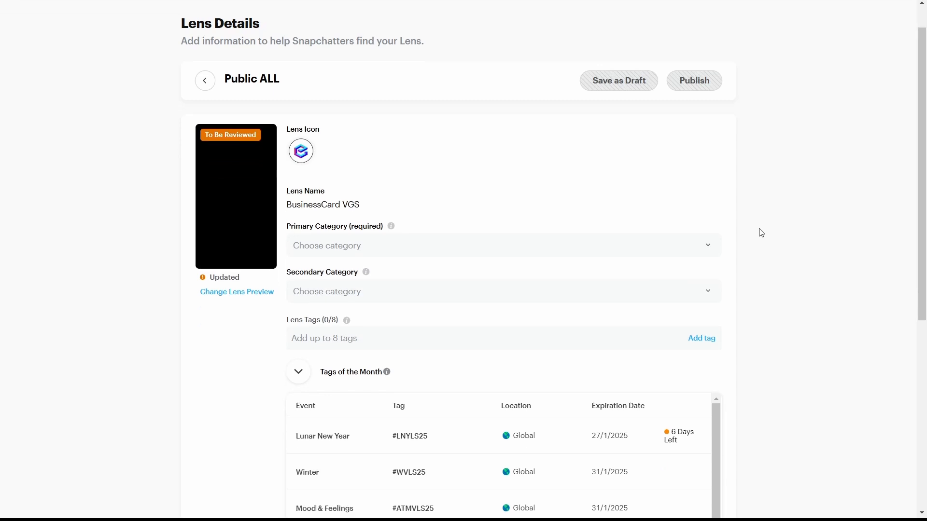
{"action": "left_click", "coordinate": [392, 222]}
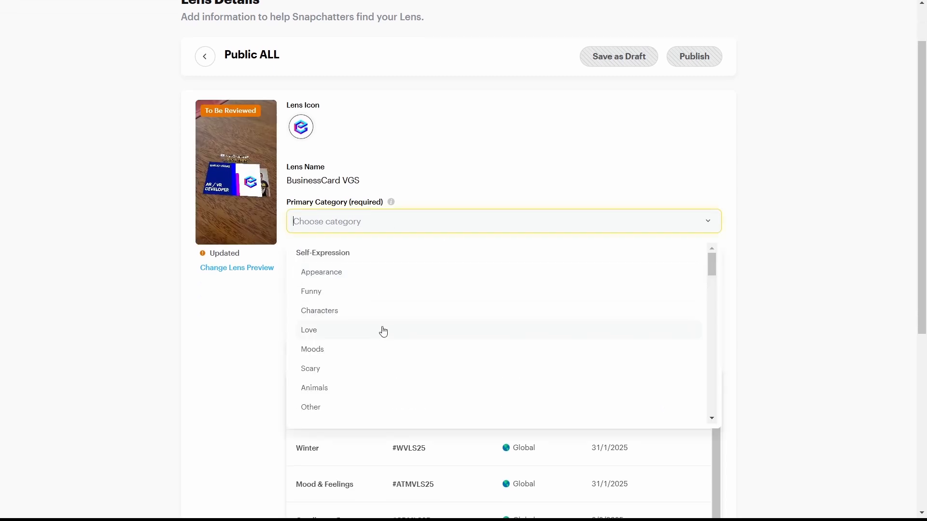
{"action": "scroll", "coordinate": [383, 329], "scroll_direction": "down", "scroll_amount": 2}
{"action": "scroll", "coordinate": [385, 331], "scroll_direction": "down", "scroll_amount": 5}
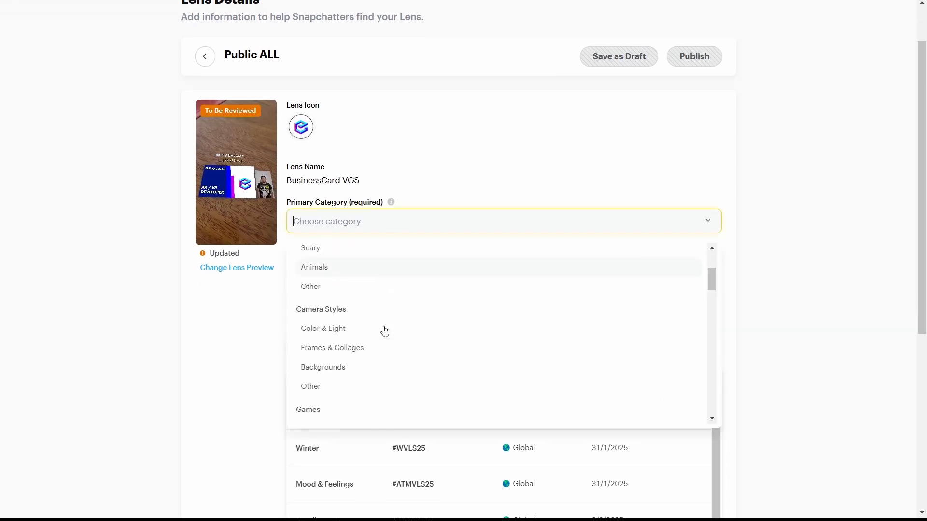
{"action": "scroll", "coordinate": [388, 317], "scroll_direction": "down", "scroll_amount": 3}
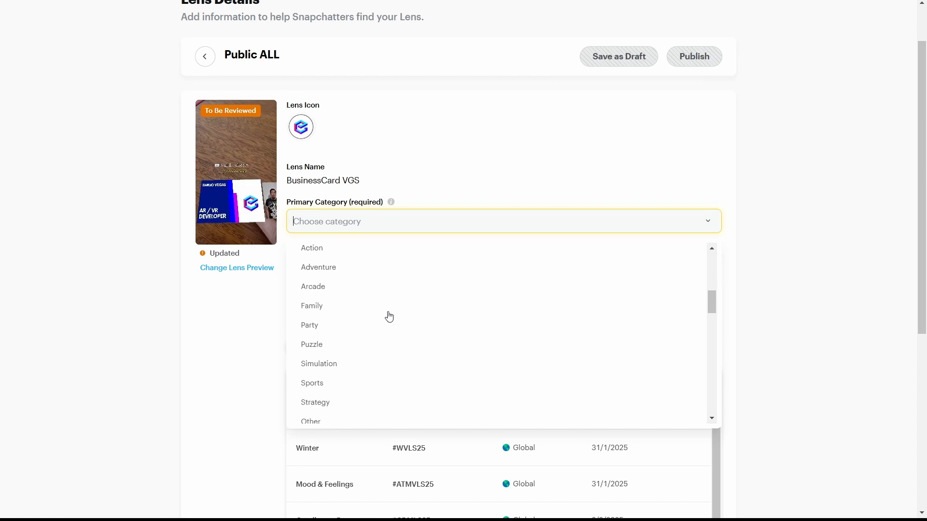
{"action": "scroll", "coordinate": [388, 317], "scroll_direction": "down", "scroll_amount": 4}
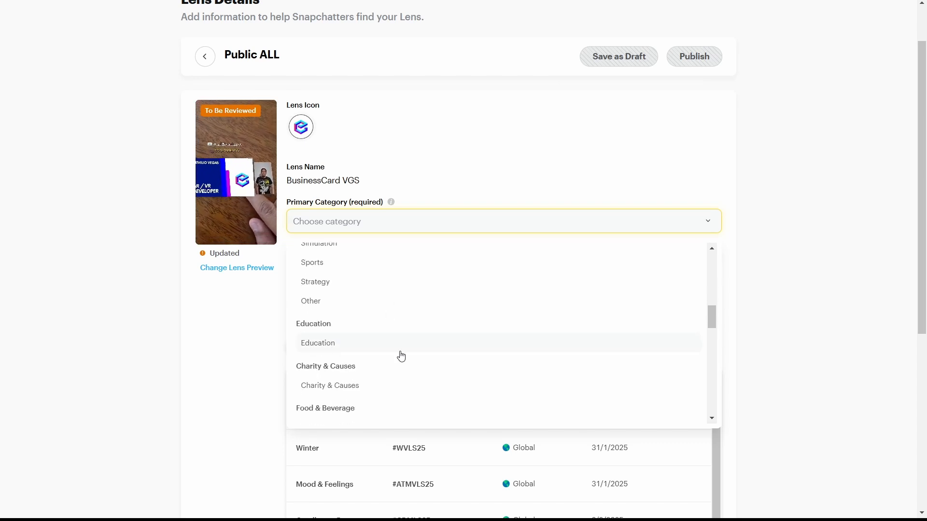
{"action": "scroll", "coordinate": [401, 357], "scroll_direction": "down", "scroll_amount": 2}
{"action": "scroll", "coordinate": [401, 356], "scroll_direction": "down", "scroll_amount": 2}
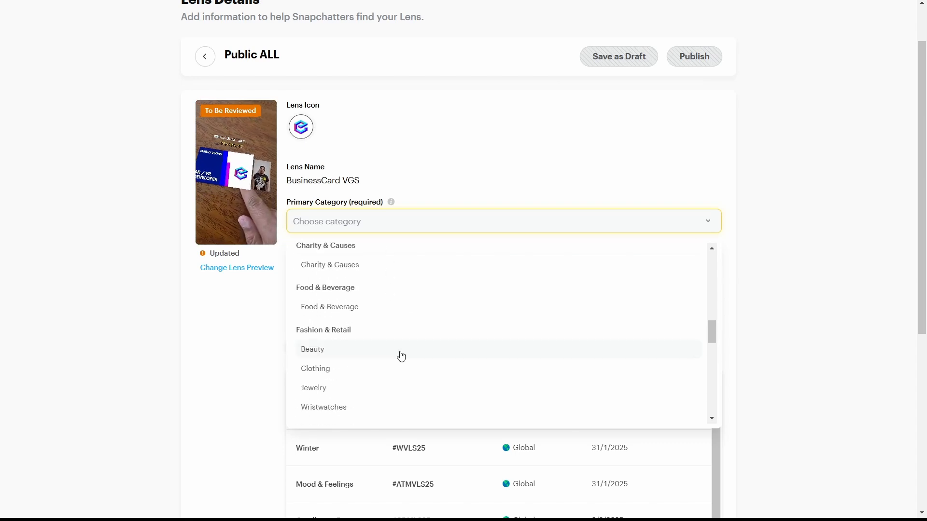
{"action": "scroll", "coordinate": [400, 356], "scroll_direction": "down", "scroll_amount": 10}
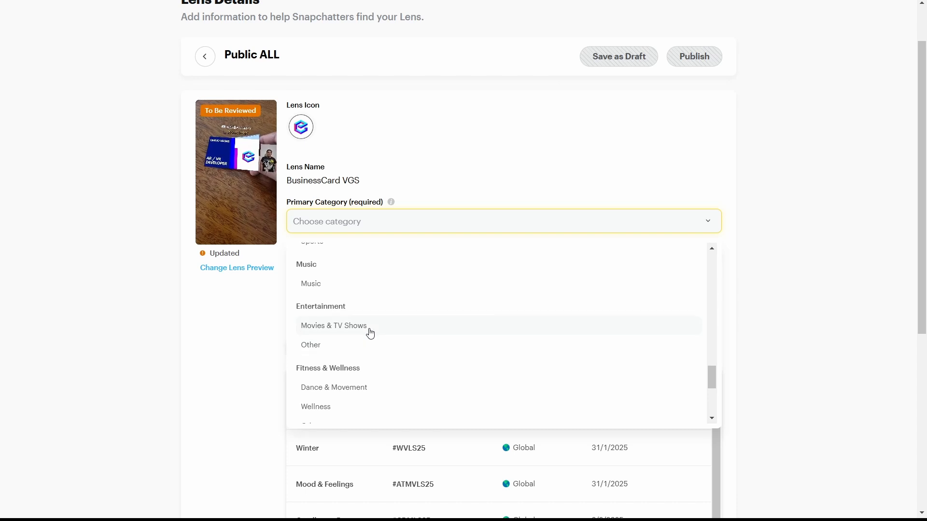
{"action": "scroll", "coordinate": [369, 330], "scroll_direction": "down", "scroll_amount": 3}
{"action": "left_click", "coordinate": [528, 352]}
{"action": "left_click", "coordinate": [410, 217]}
{"action": "scroll", "coordinate": [405, 358], "scroll_direction": "down", "scroll_amount": 15}
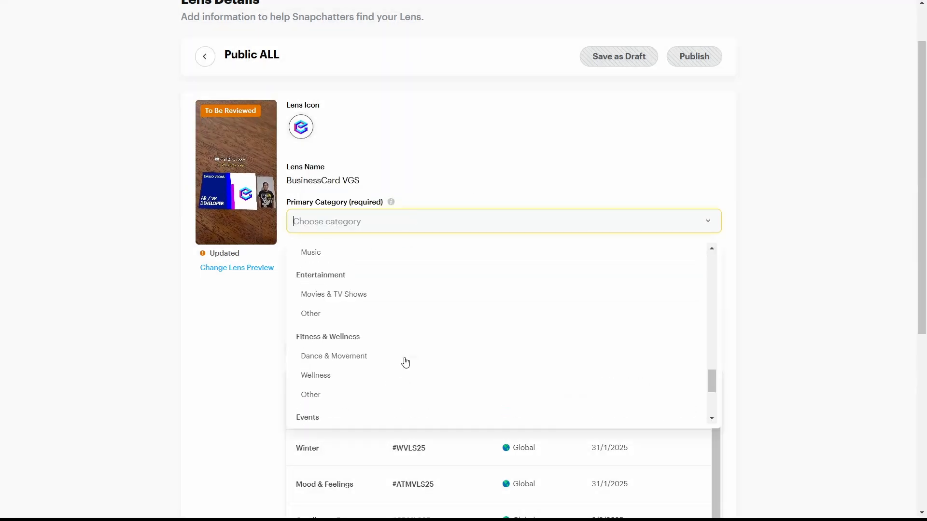
{"action": "scroll", "coordinate": [331, 386], "scroll_direction": "down", "scroll_amount": 5}
{"action": "left_click", "coordinate": [335, 372]}
Set the lens's secondary category to Other under Events.
{"action": "left_click", "coordinate": [350, 269]}
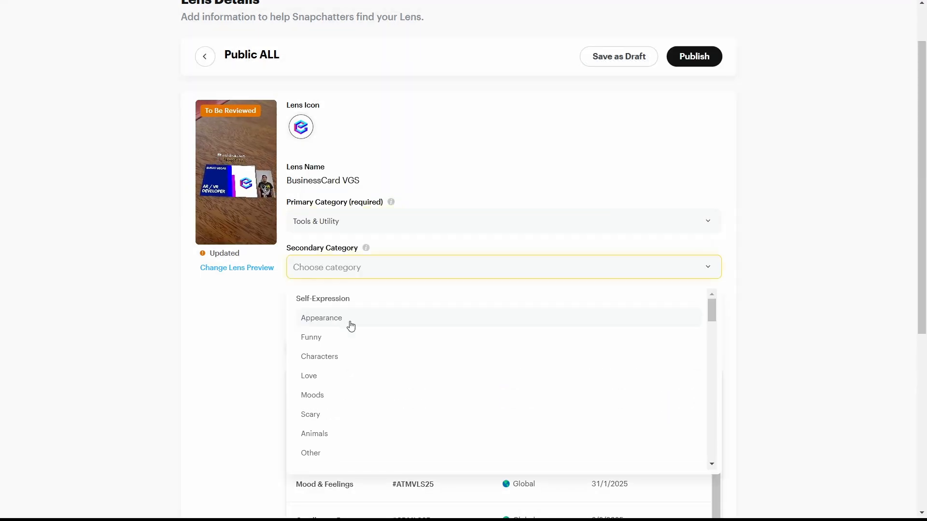
{"action": "left_click_drag", "start_coordinate": [711, 310], "coordinate": [712, 451]}
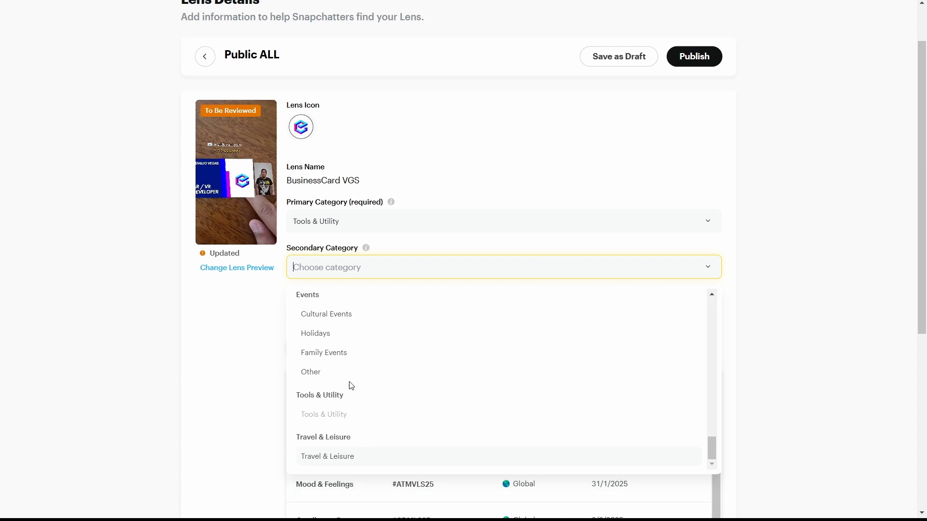
{"action": "left_click", "coordinate": [333, 374]}
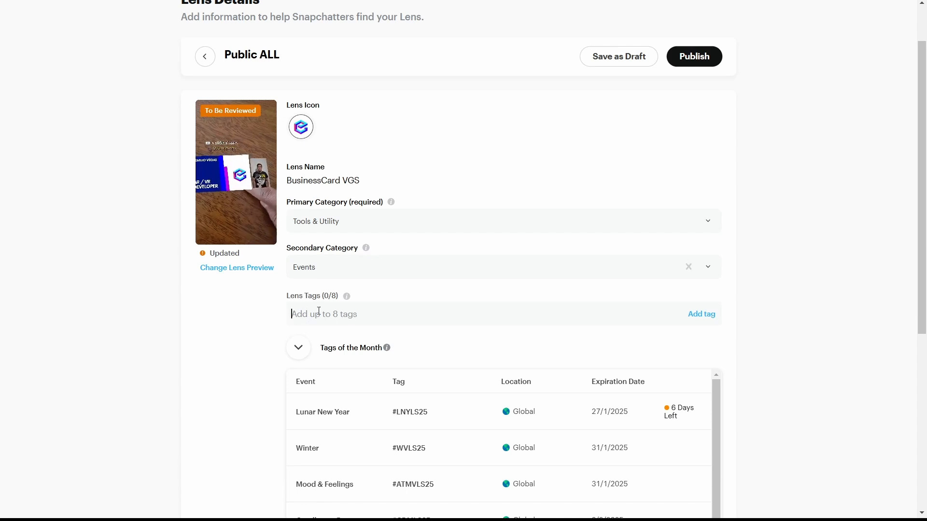
Add the lens tags "business", "tarjeta", "presentacion", "work" and "trabajo".
{"action": "left_click", "coordinate": [319, 314]}
{"action": "type", "text": "b"}
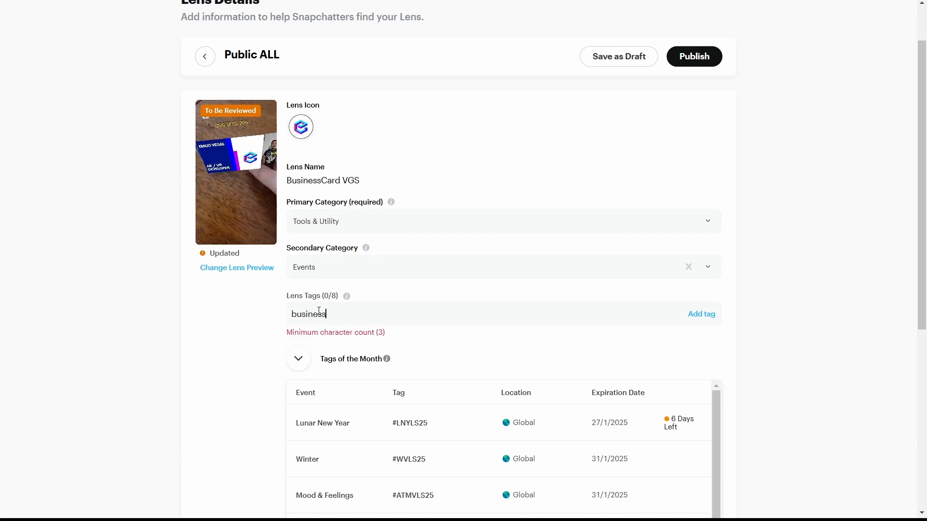
{"action": "type", "text": "usiness"}
{"action": "key", "text": "Return"}
{"action": "type", "text": "tarjeta"}
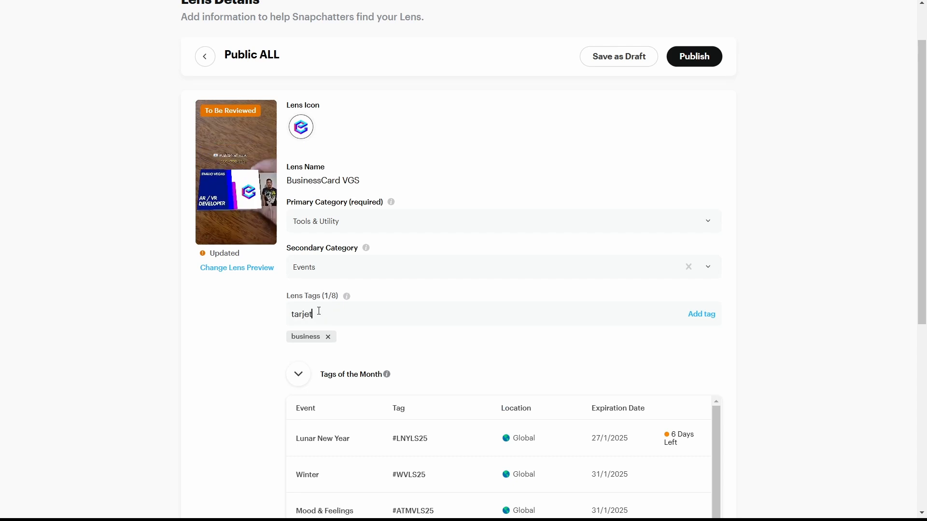
{"action": "key", "text": "Return"}
{"action": "type", "text": "presentacion"}
{"action": "key", "text": "Return"}
{"action": "type", "text": "work"}
{"action": "key", "text": "Return"}
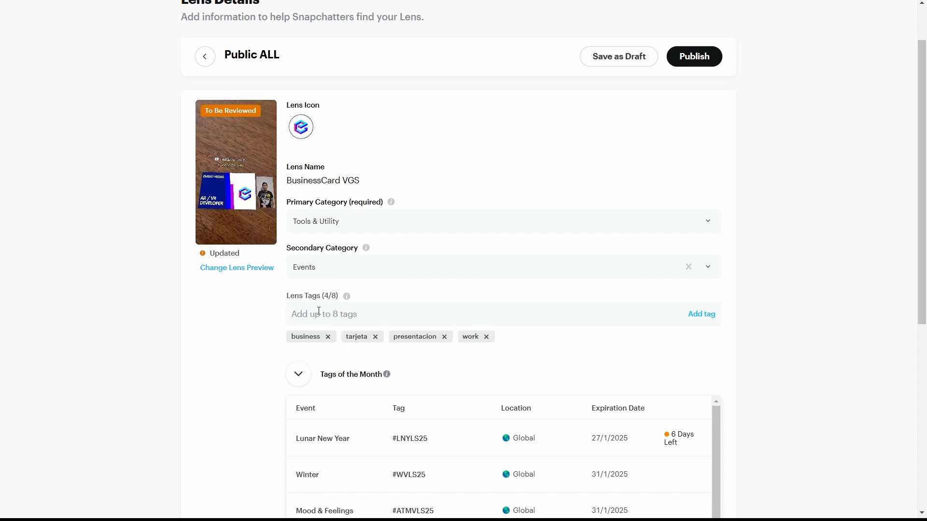
{"action": "type", "text": "trabajo"}
{"action": "key", "text": "Return"}
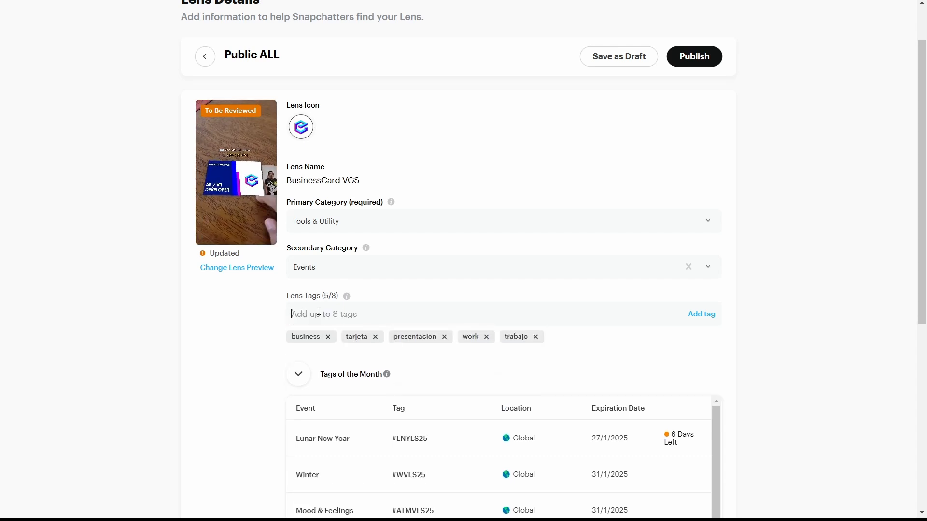
Add the further lens tags "worker" and "presentation".
{"action": "type", "text": "wor"}
{"action": "key", "text": "BackSpace"}
{"action": "key", "text": "BackSpace"}
{"action": "key", "text": "BackSpace"}
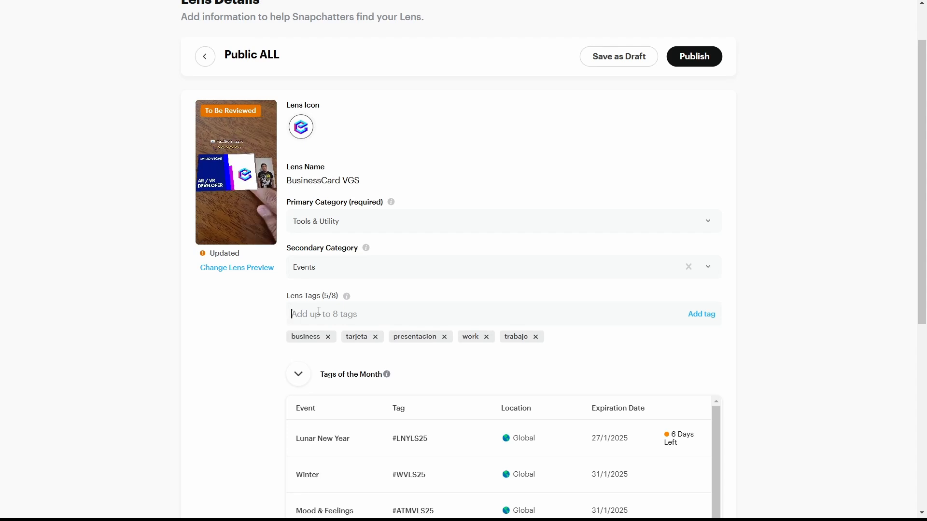
{"action": "type", "text": "worker"}
{"action": "key", "text": "Return"}
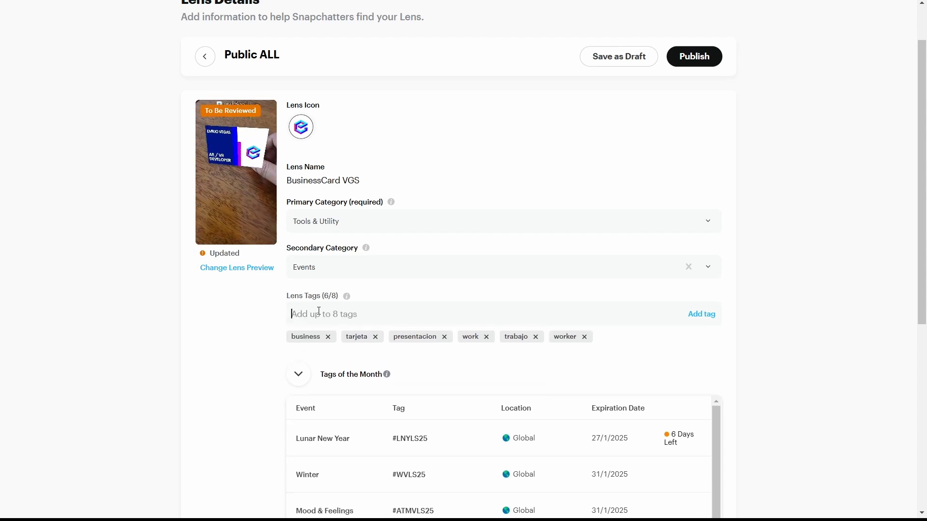
{"action": "type", "text": "presentation"}
{"action": "key", "text": "Return"}
{"action": "type", "text": "present"}
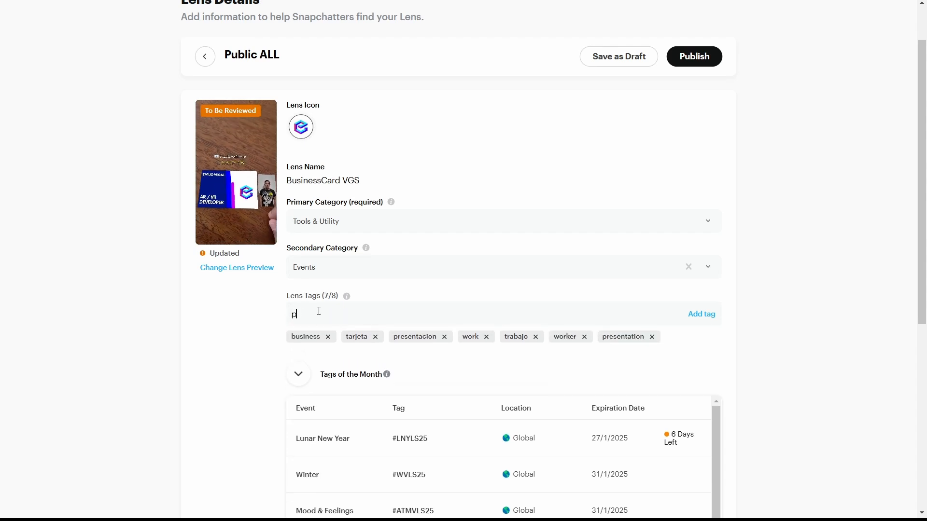
{"action": "key", "text": "BackSpace"}
{"action": "key", "text": "BackSpace"}
{"action": "key", "text": "BackSpace"}
{"action": "key", "text": "BackSpace"}
{"action": "key", "text": "BackSpace"}
{"action": "key", "text": "BackSpace"}
{"action": "key", "text": "BackSpace"}
Look through the tags of the month and the available scan triggers without choosing any.
{"action": "scroll", "coordinate": [623, 344], "scroll_direction": "down", "scroll_amount": 2}
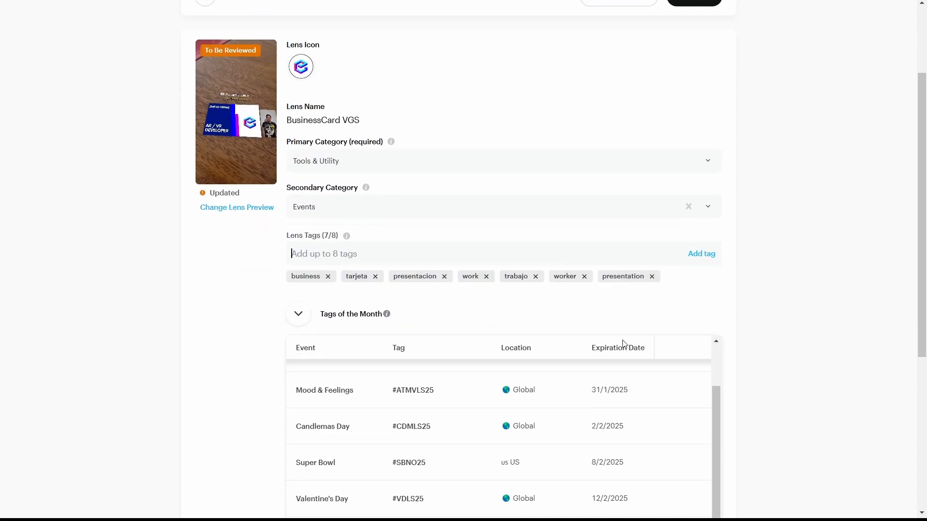
{"action": "scroll", "coordinate": [827, 416], "scroll_direction": "up", "scroll_amount": 2}
{"action": "scroll", "coordinate": [827, 416], "scroll_direction": "down", "scroll_amount": 5}
{"action": "scroll", "coordinate": [463, 242], "scroll_direction": "up", "scroll_amount": 2}
{"action": "scroll", "coordinate": [375, 288], "scroll_direction": "down", "scroll_amount": 1}
{"action": "scroll", "coordinate": [375, 288], "scroll_direction": "down", "scroll_amount": 3}
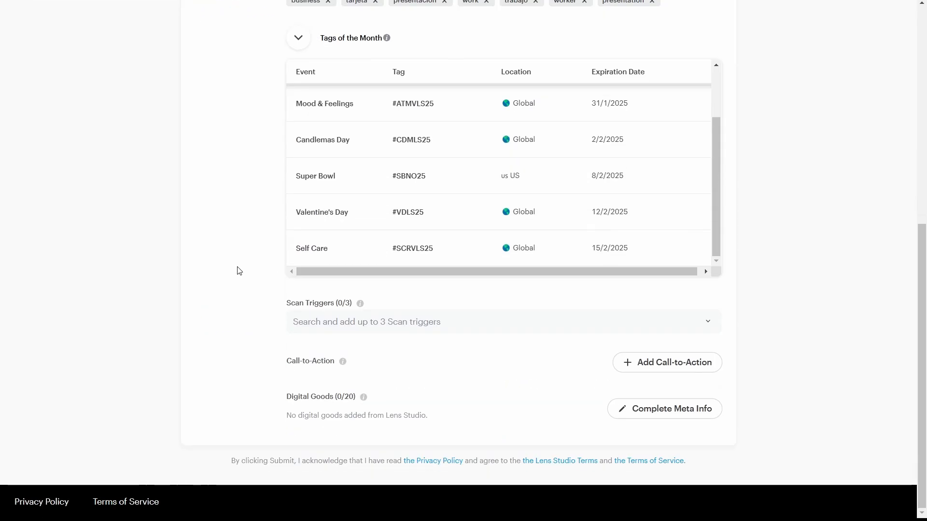
{"action": "left_click", "coordinate": [361, 325]}
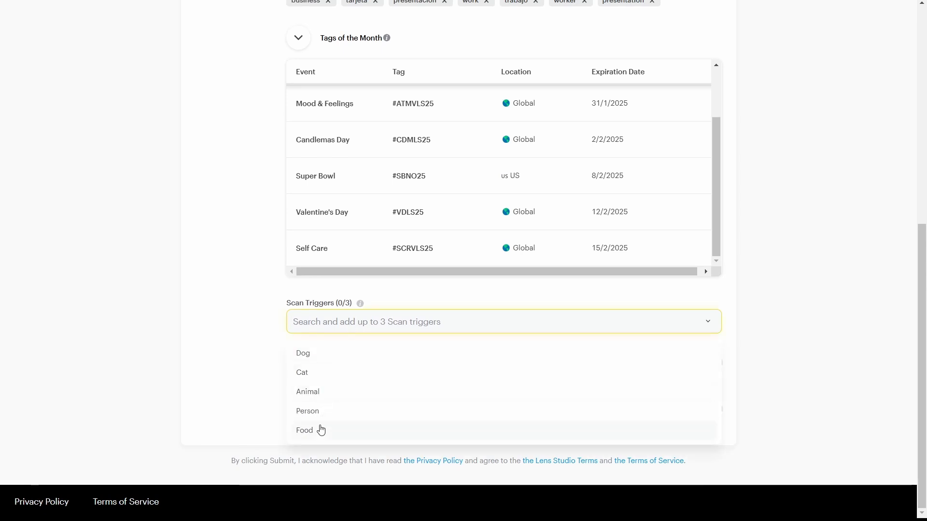
{"action": "left_click", "coordinate": [222, 333]}
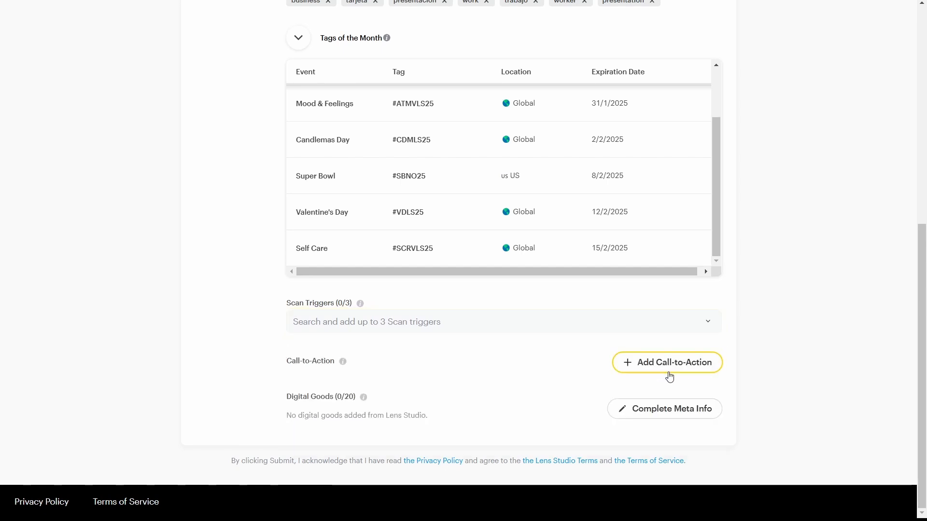
{"action": "left_click", "coordinate": [699, 365]}
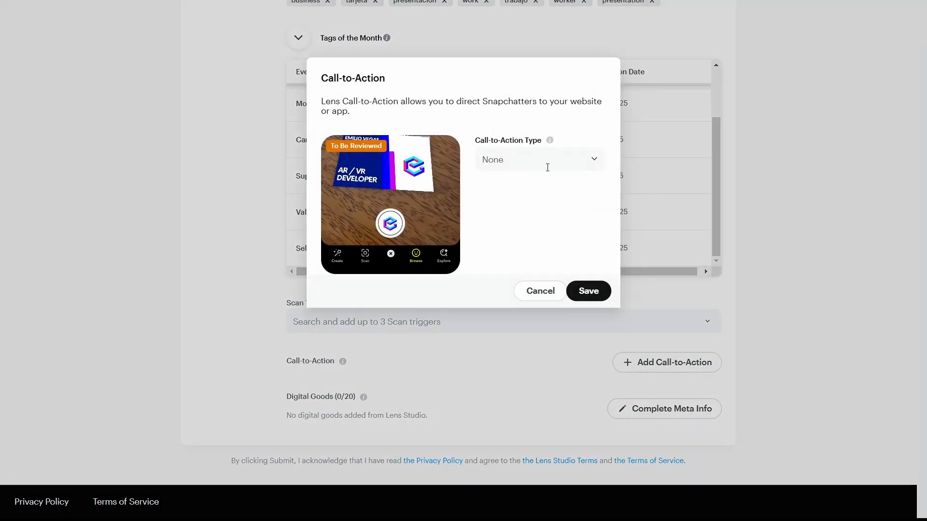
{"action": "left_click", "coordinate": [510, 164]}
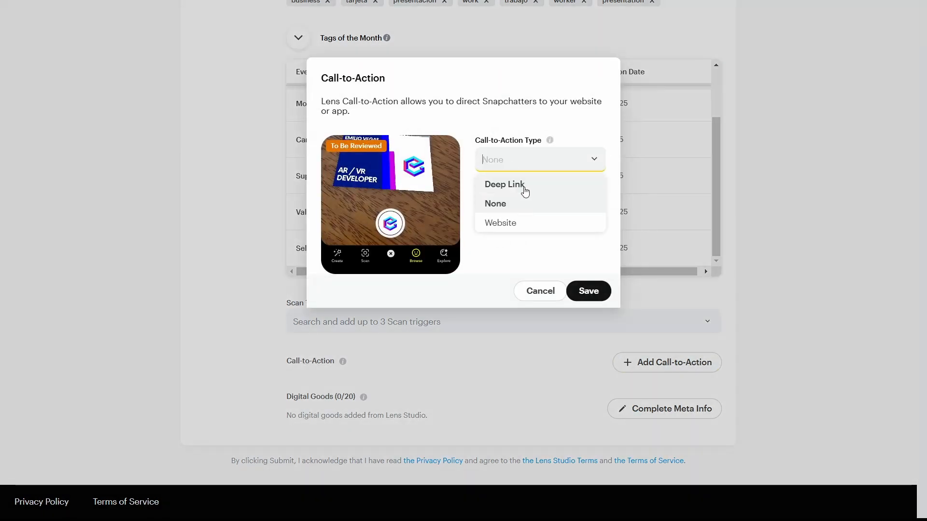
{"action": "left_click", "coordinate": [500, 224]}
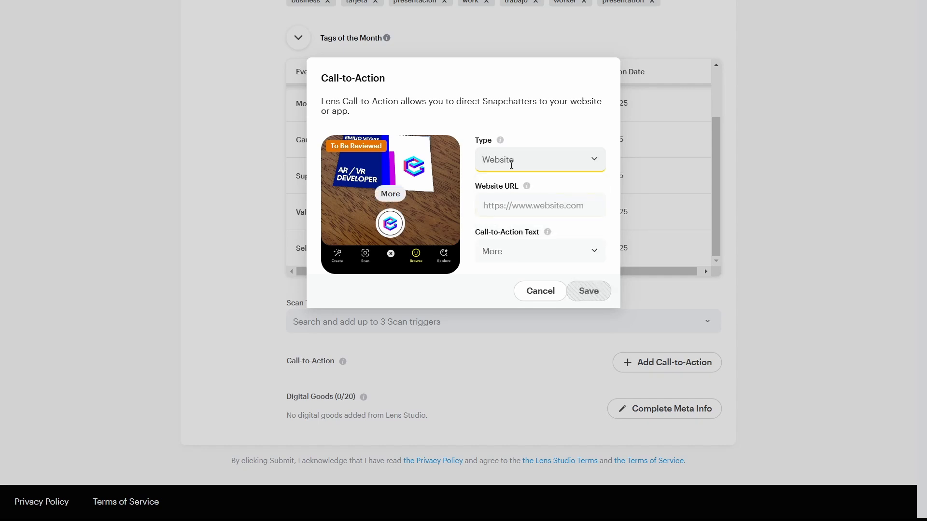
{"action": "left_click", "coordinate": [511, 204]}
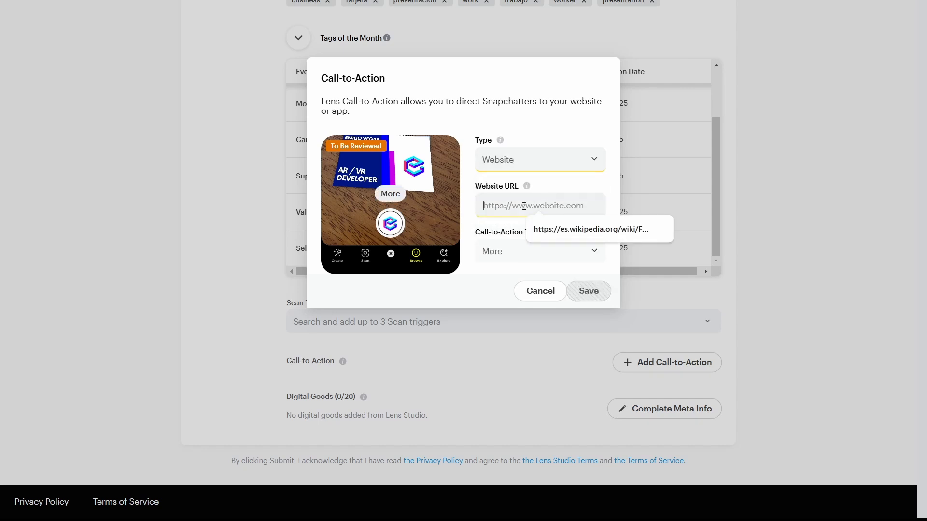
{"action": "left_click", "coordinate": [482, 205]}
{"action": "type", "text": "https://emiliusvgs.com/"}
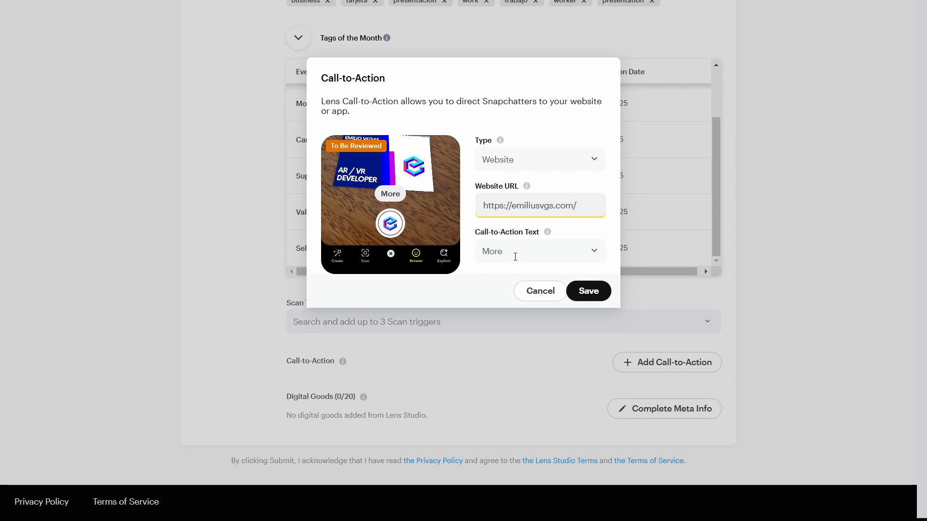
Set the call-to-action text to Read and save the call-to-action.
{"action": "left_click", "coordinate": [515, 257]}
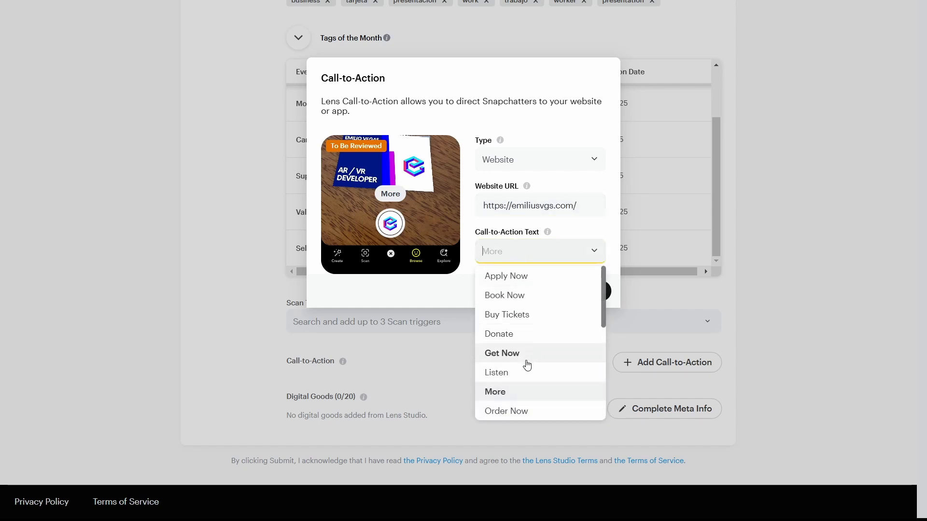
{"action": "scroll", "coordinate": [526, 365], "scroll_direction": "down", "scroll_amount": 1}
{"action": "scroll", "coordinate": [540, 375], "scroll_direction": "down", "scroll_amount": 1}
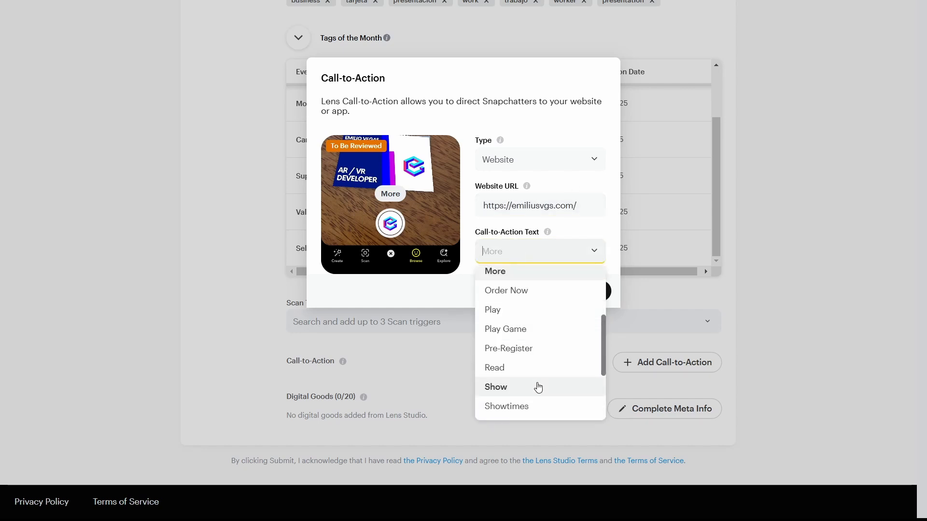
{"action": "scroll", "coordinate": [533, 380], "scroll_direction": "down", "scroll_amount": 2}
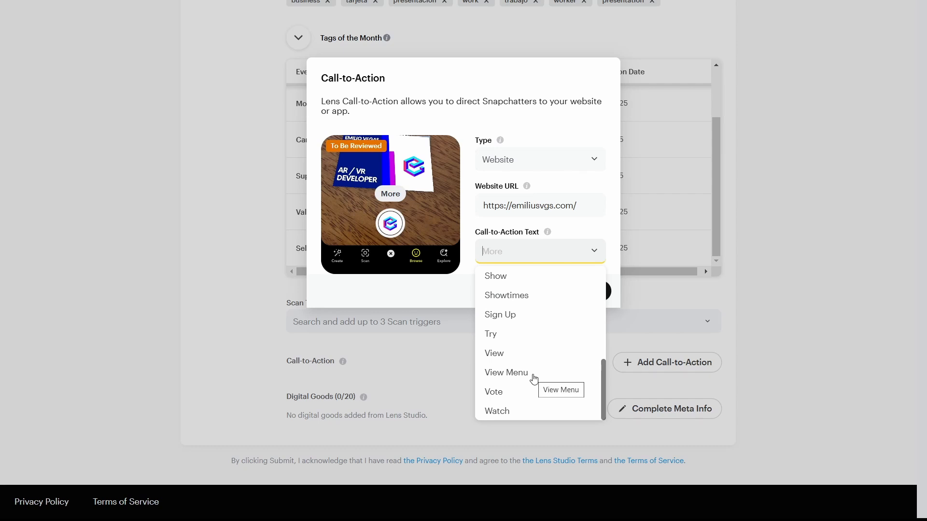
{"action": "scroll", "coordinate": [528, 392], "scroll_direction": "up", "scroll_amount": 1}
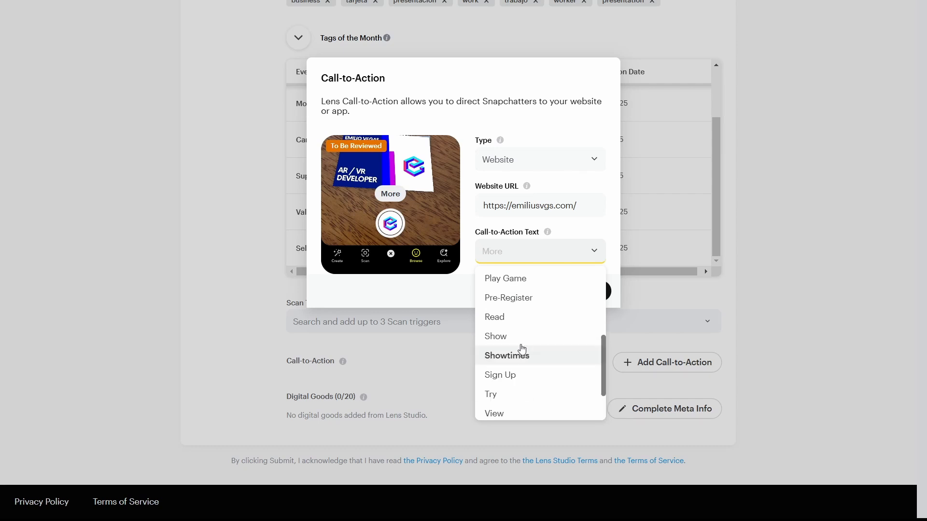
{"action": "left_click", "coordinate": [517, 319]}
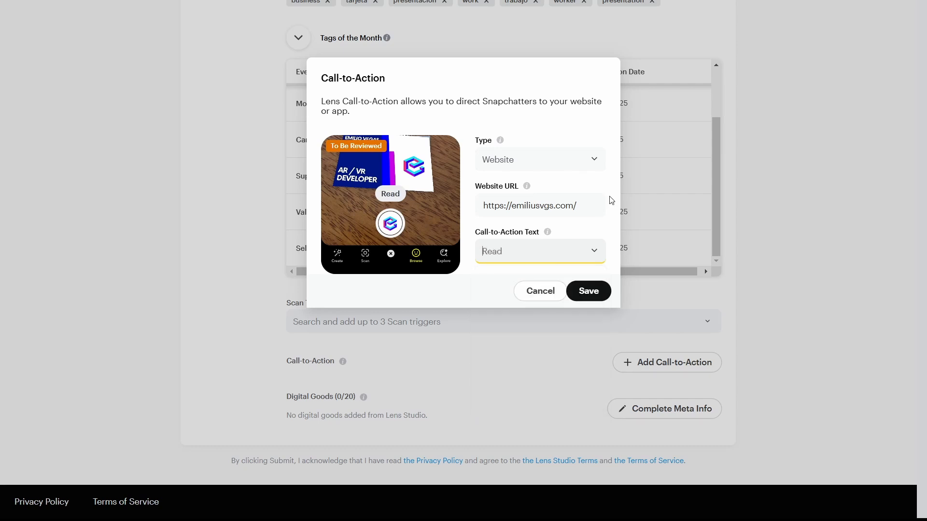
{"action": "left_click", "coordinate": [588, 301]}
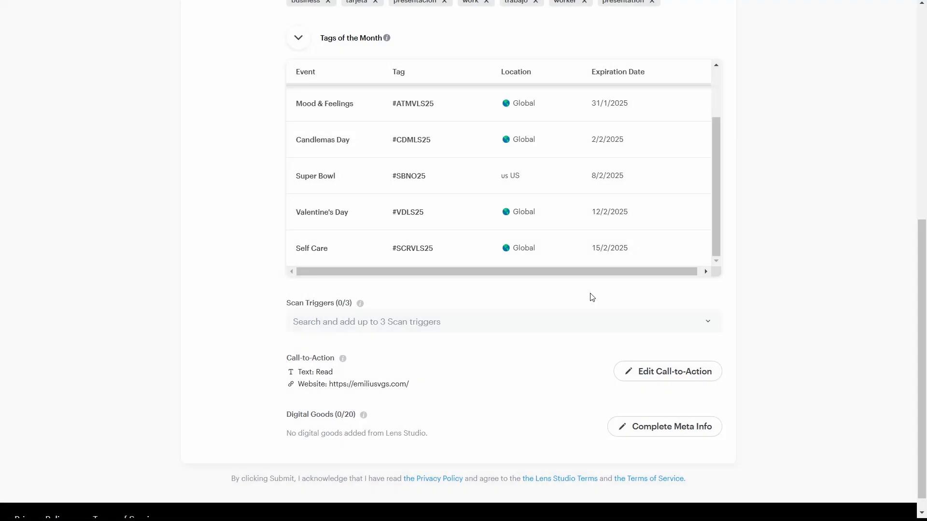
Publish the BusinessCard VGS lens with its visibility set to Hidden.
{"action": "scroll", "coordinate": [753, 372], "scroll_direction": "up", "scroll_amount": 8}
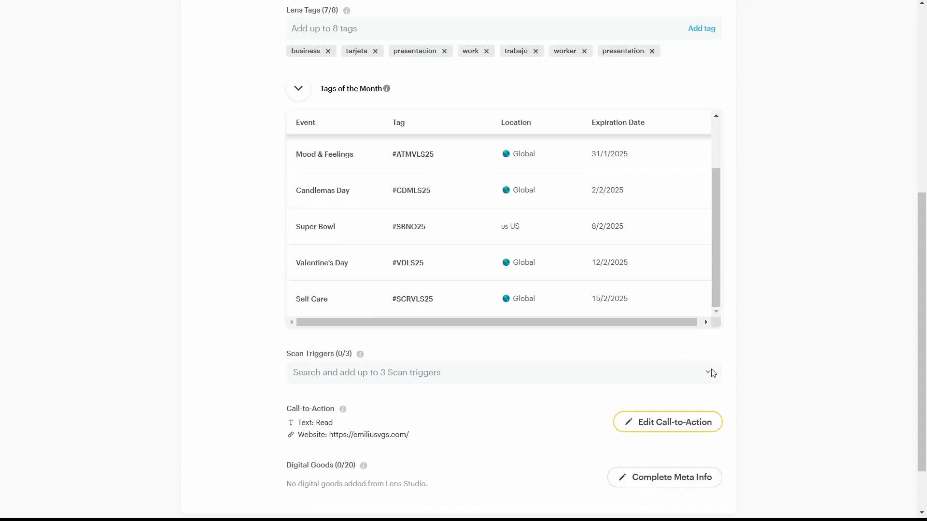
{"action": "scroll", "coordinate": [704, 351], "scroll_direction": "down", "scroll_amount": 1}
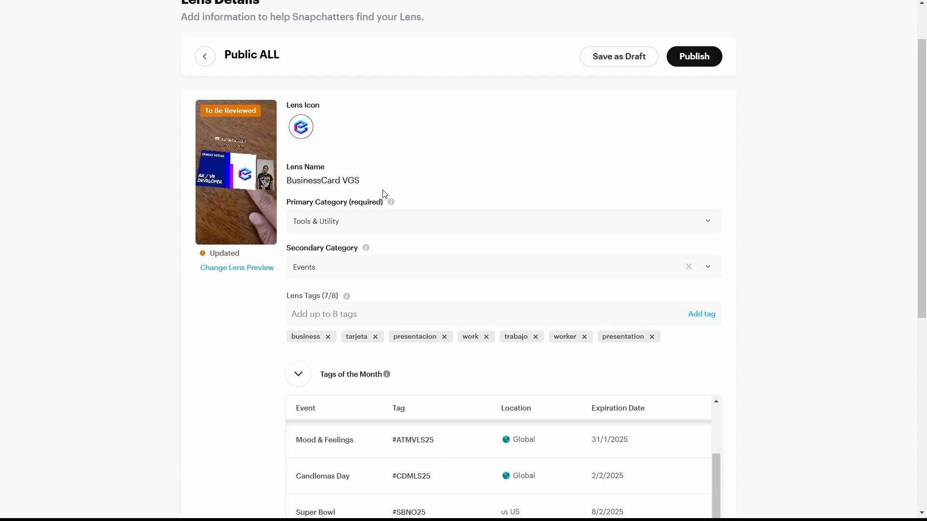
{"action": "scroll", "coordinate": [384, 193], "scroll_direction": "up", "scroll_amount": 1}
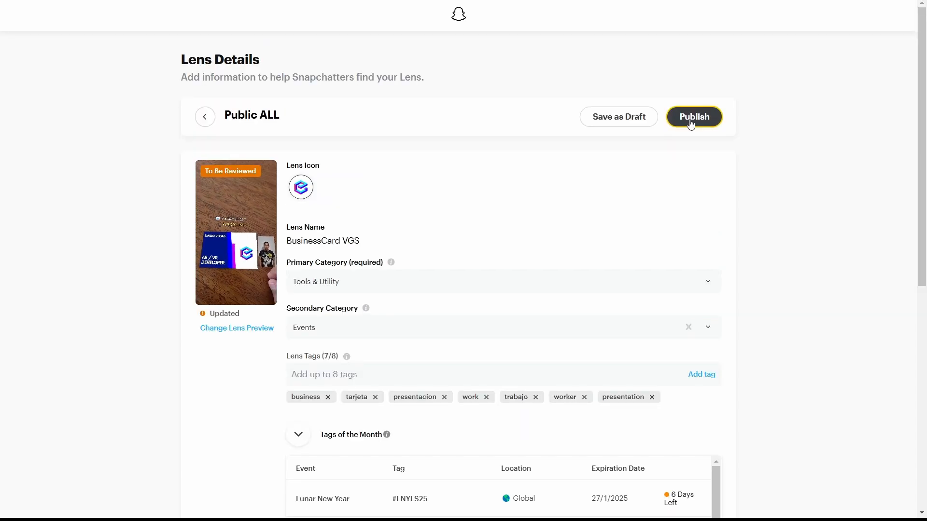
{"action": "left_click", "coordinate": [691, 122]}
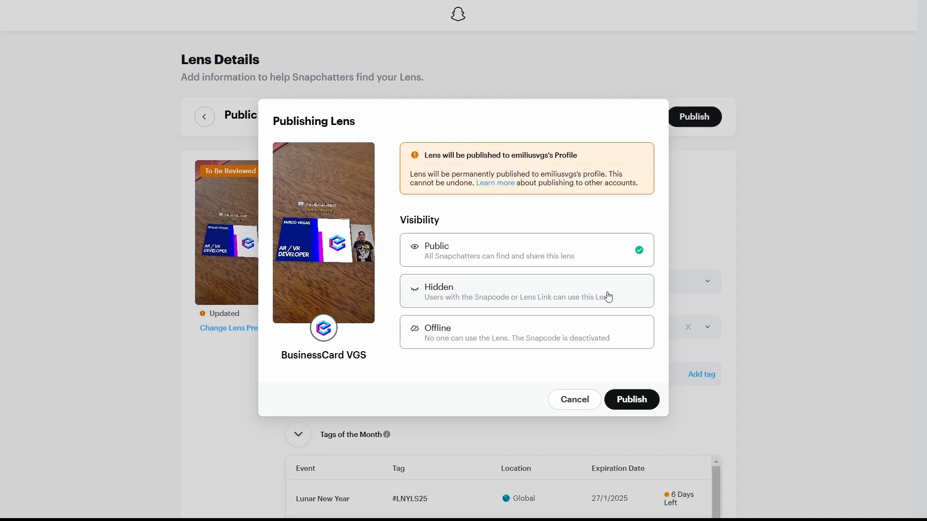
{"action": "left_click", "coordinate": [551, 298]}
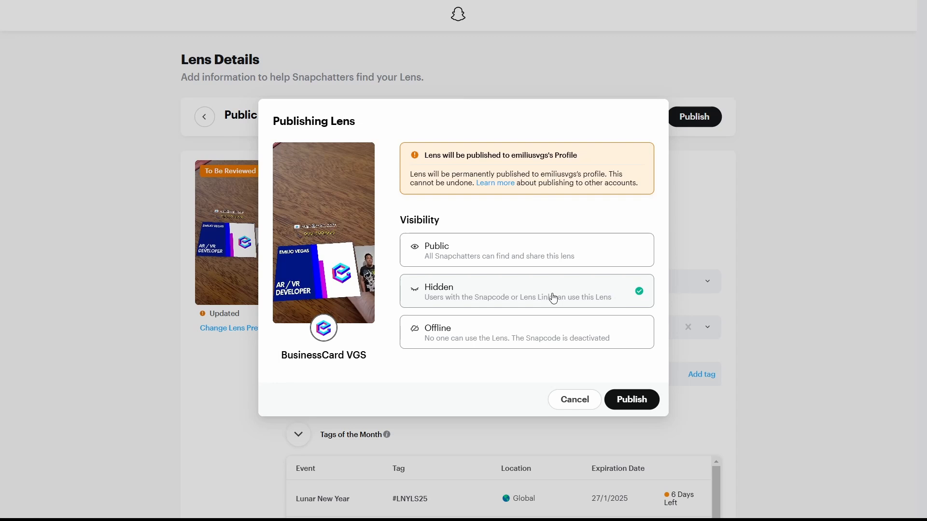
{"action": "left_click", "coordinate": [639, 401]}
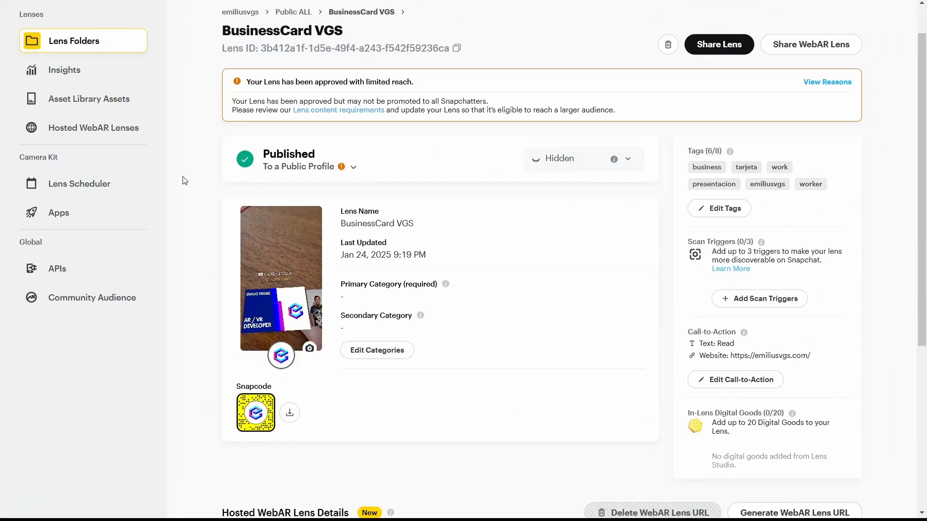
Enable the hosted WebAR lens by generating its WebAR Lens URL, and copy that URL.
{"action": "scroll", "coordinate": [184, 181], "scroll_direction": "down", "scroll_amount": 2}
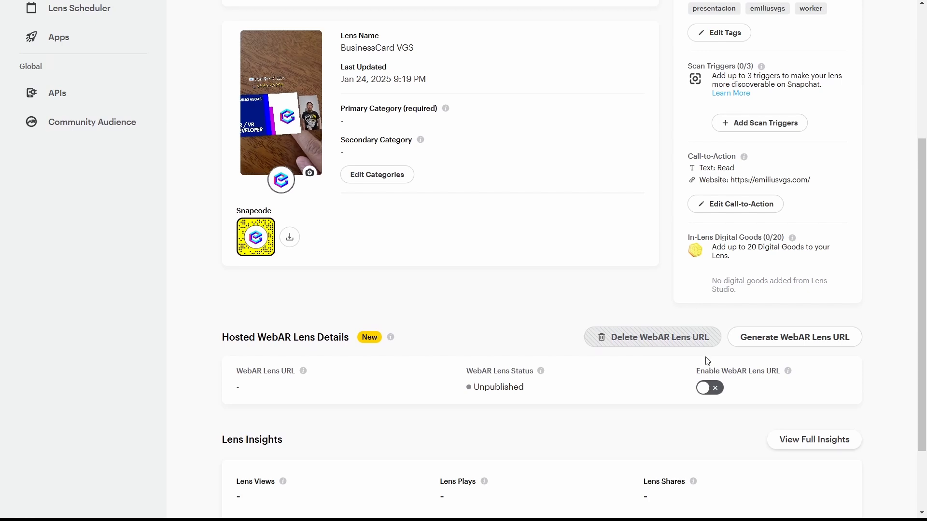
{"action": "left_click", "coordinate": [714, 390]}
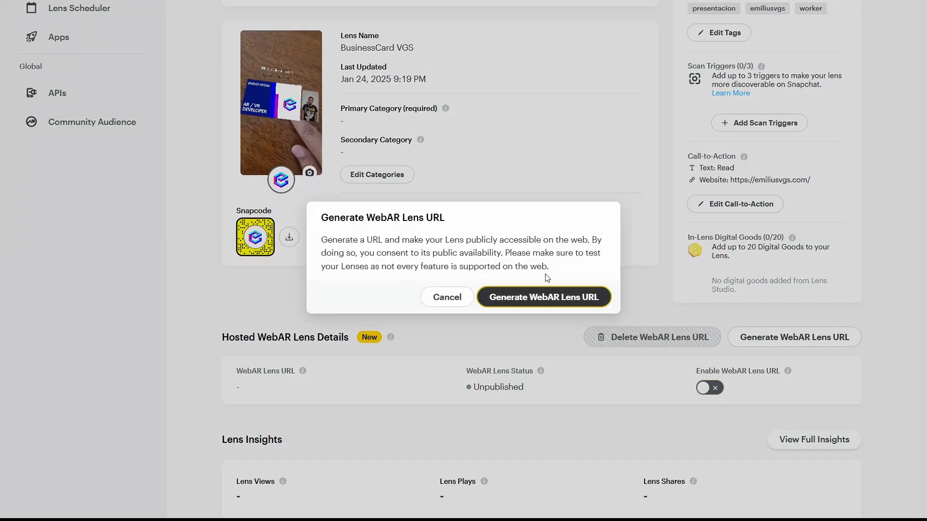
{"action": "left_click", "coordinate": [518, 309]}
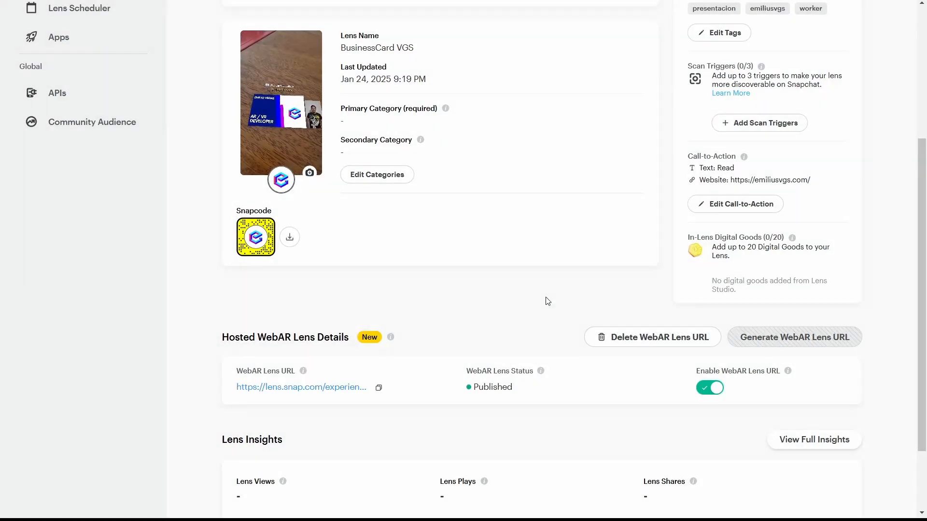
{"action": "left_click", "coordinate": [379, 389]}
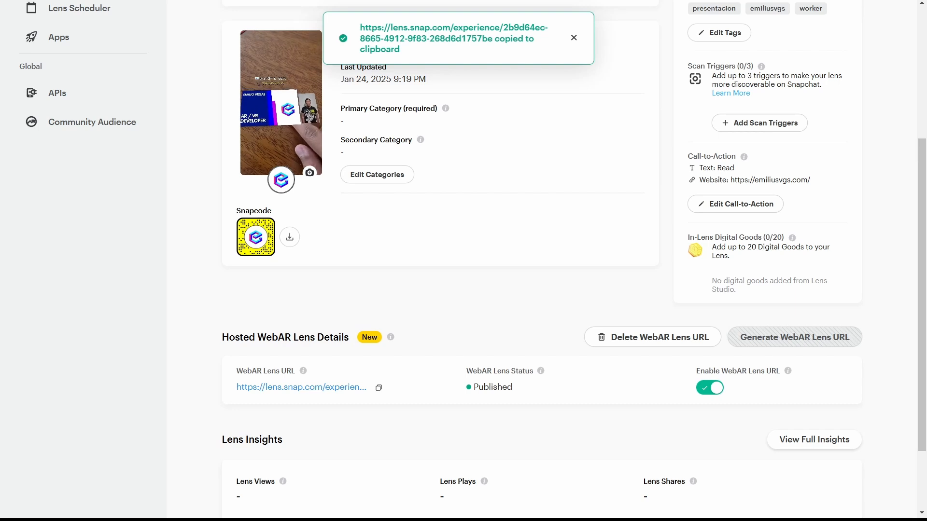